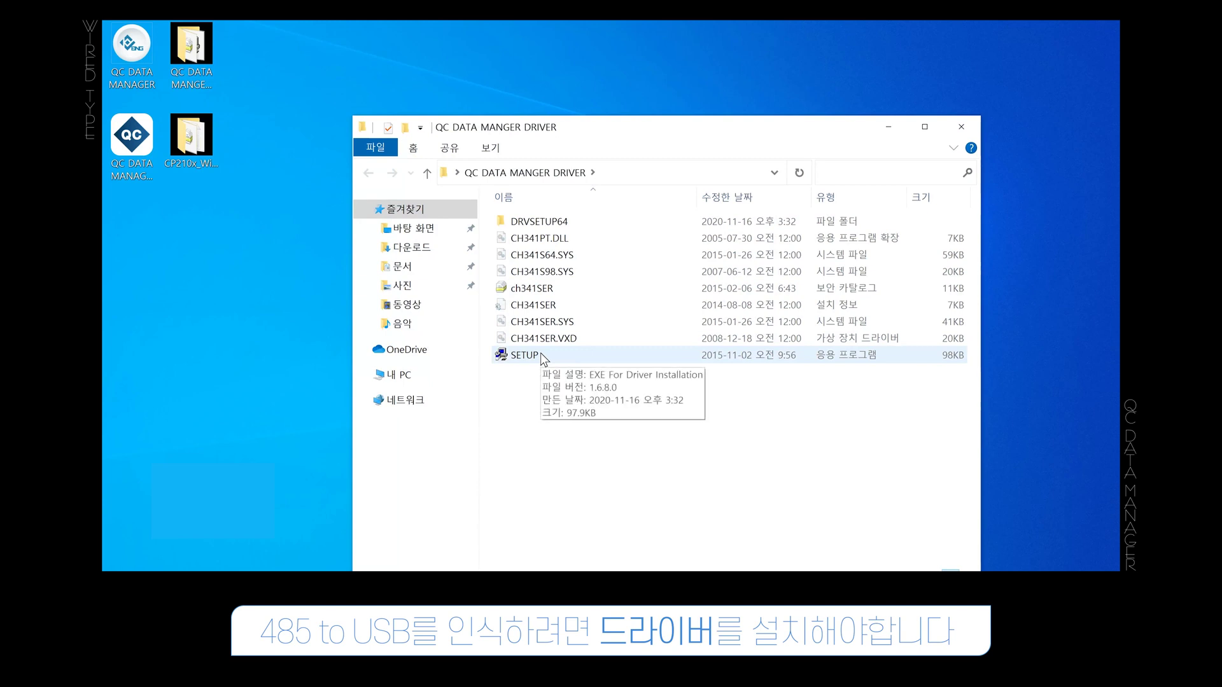
Run SETUP from the driver folder, install the CH341SER.INF USB-serial driver, and close the installer and folder.
double_click(540, 354)
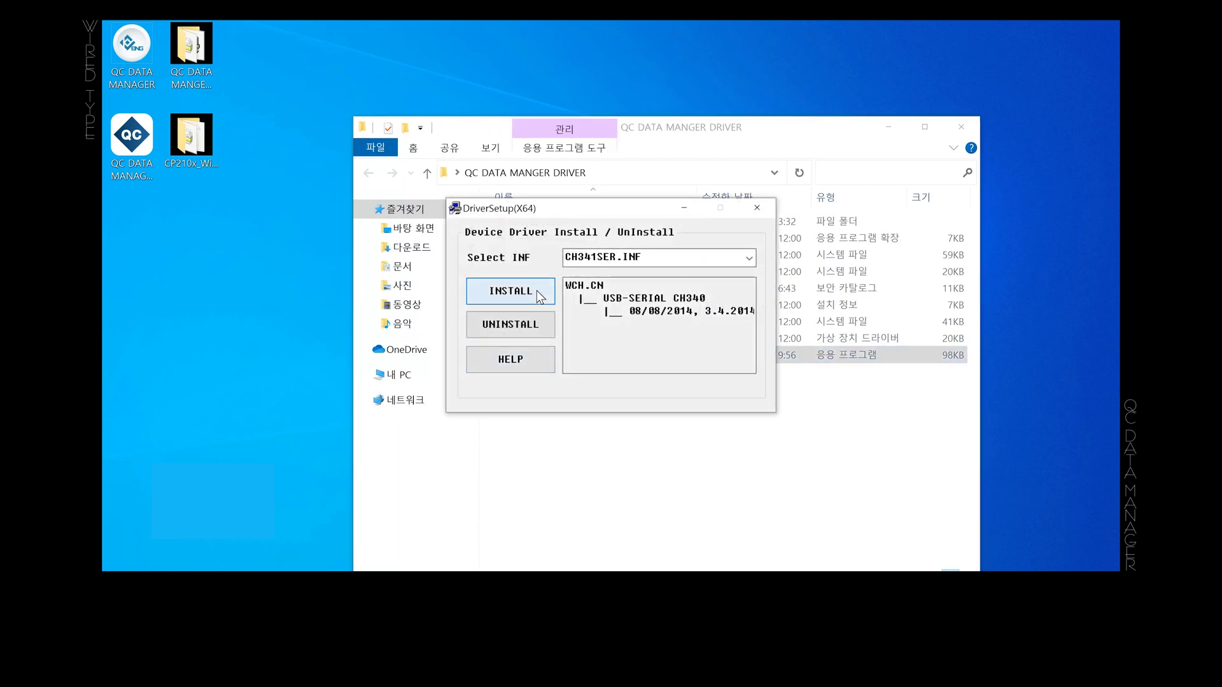
left_click(536, 291)
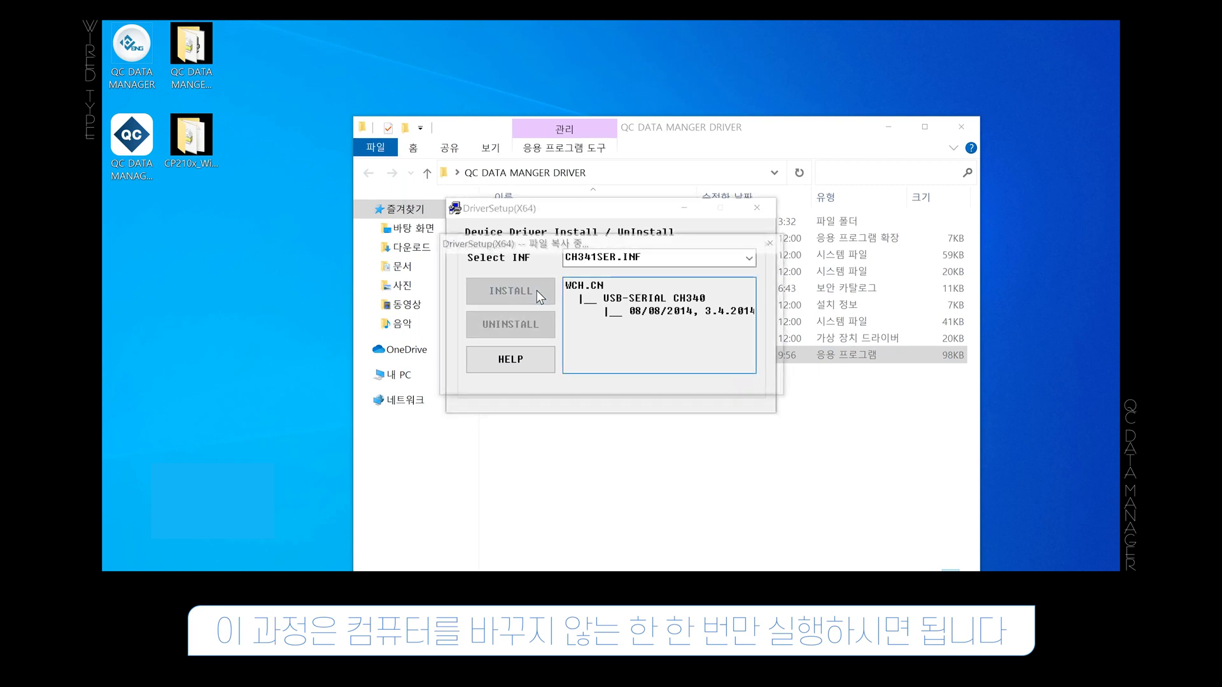
left_click(722, 367)
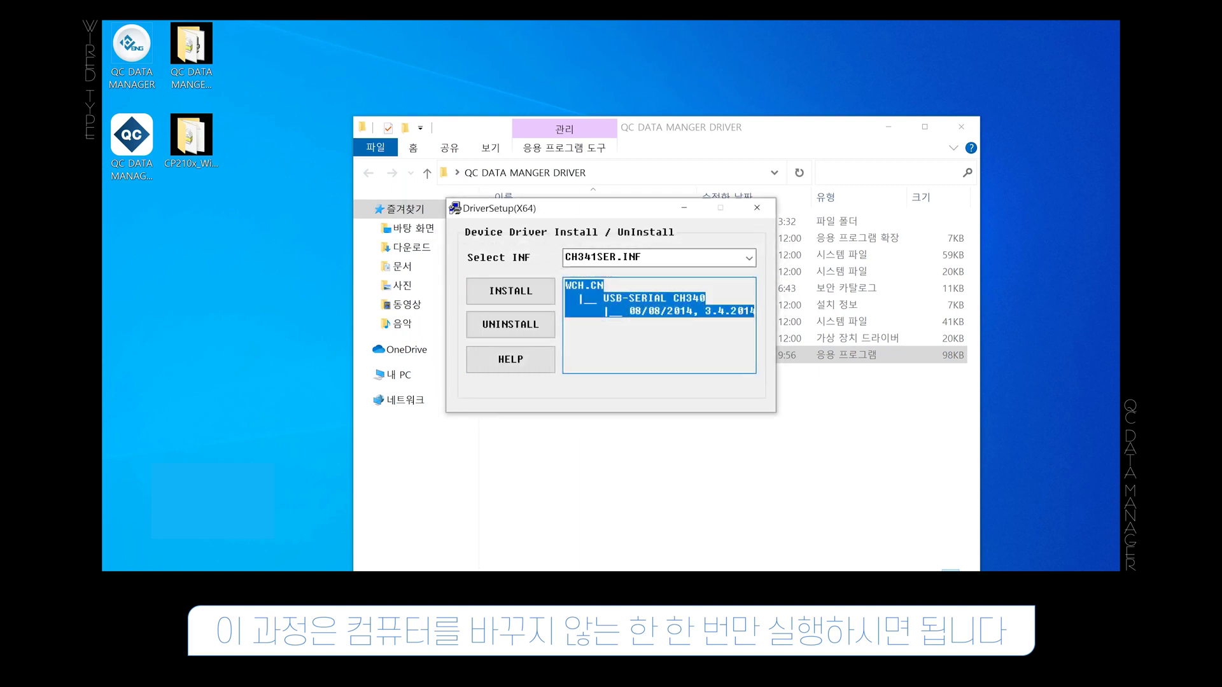
left_click(758, 208)
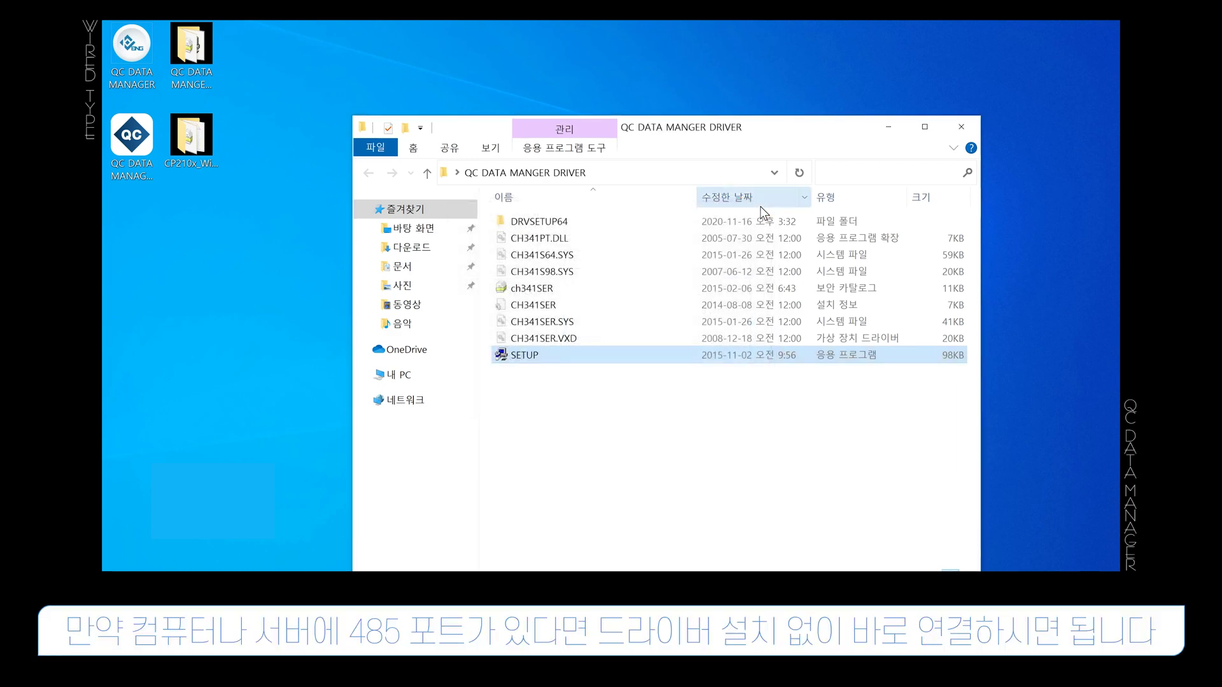
left_click(962, 125)
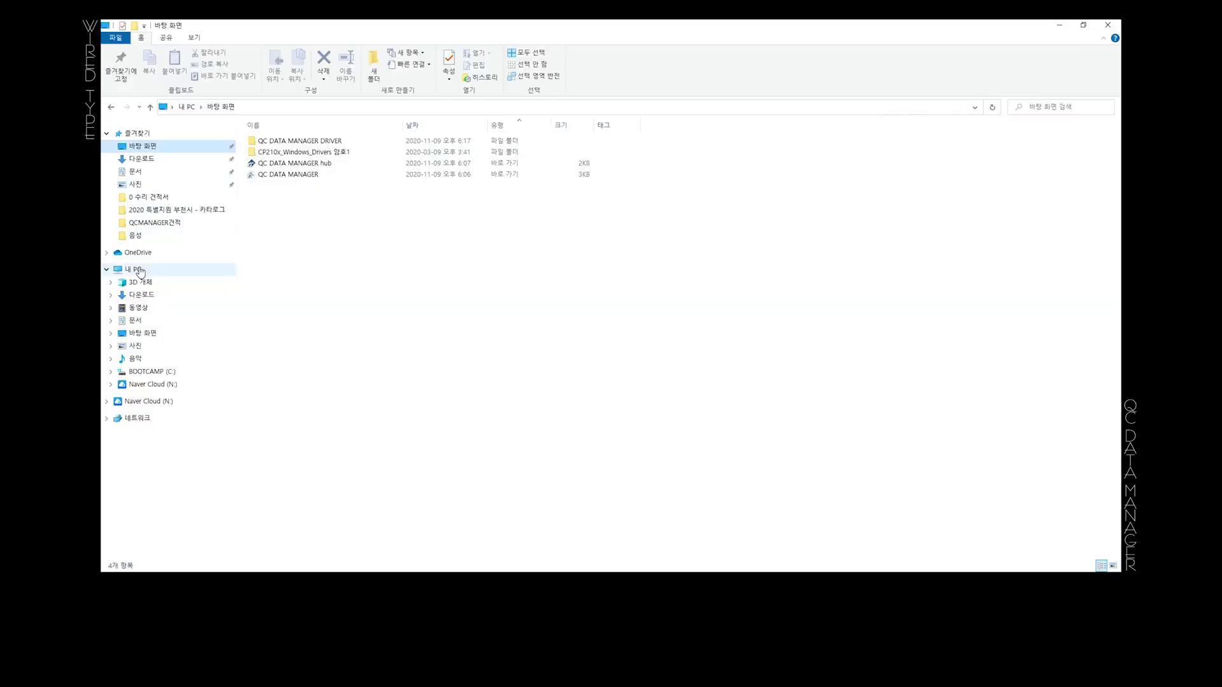
Open Device Manager through the computer's system properties and look up the COM port assigned to the USB-SERIAL CH340.
right_click(140, 271)
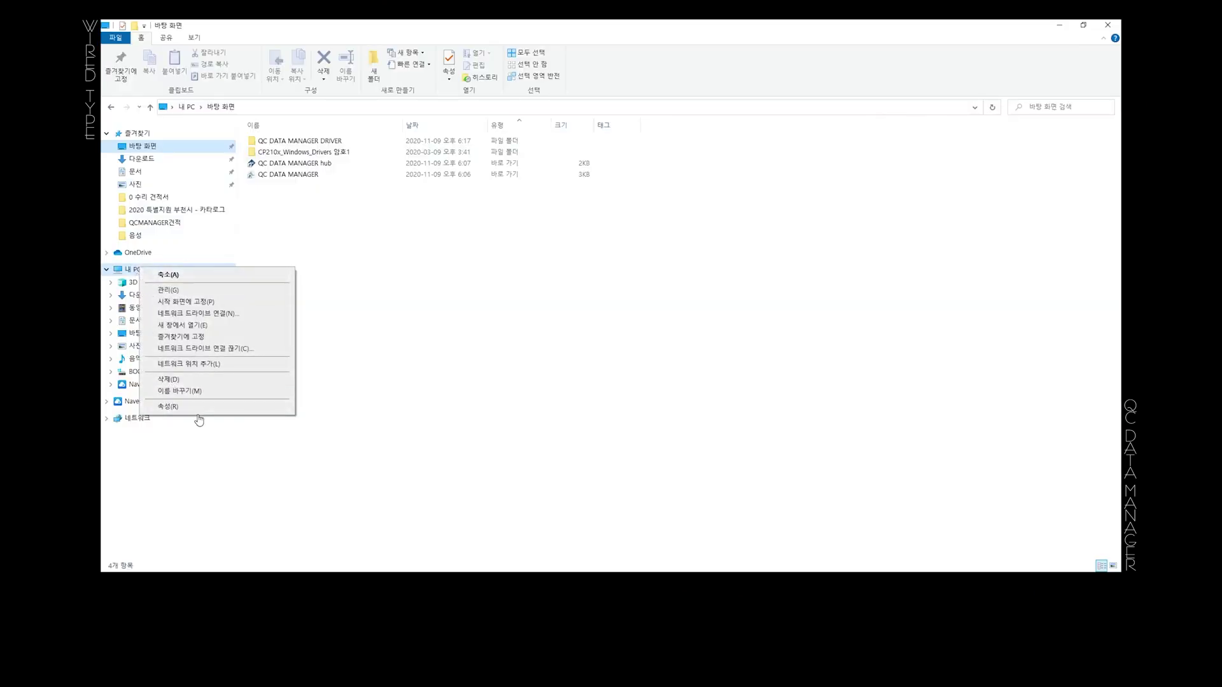
left_click(200, 409)
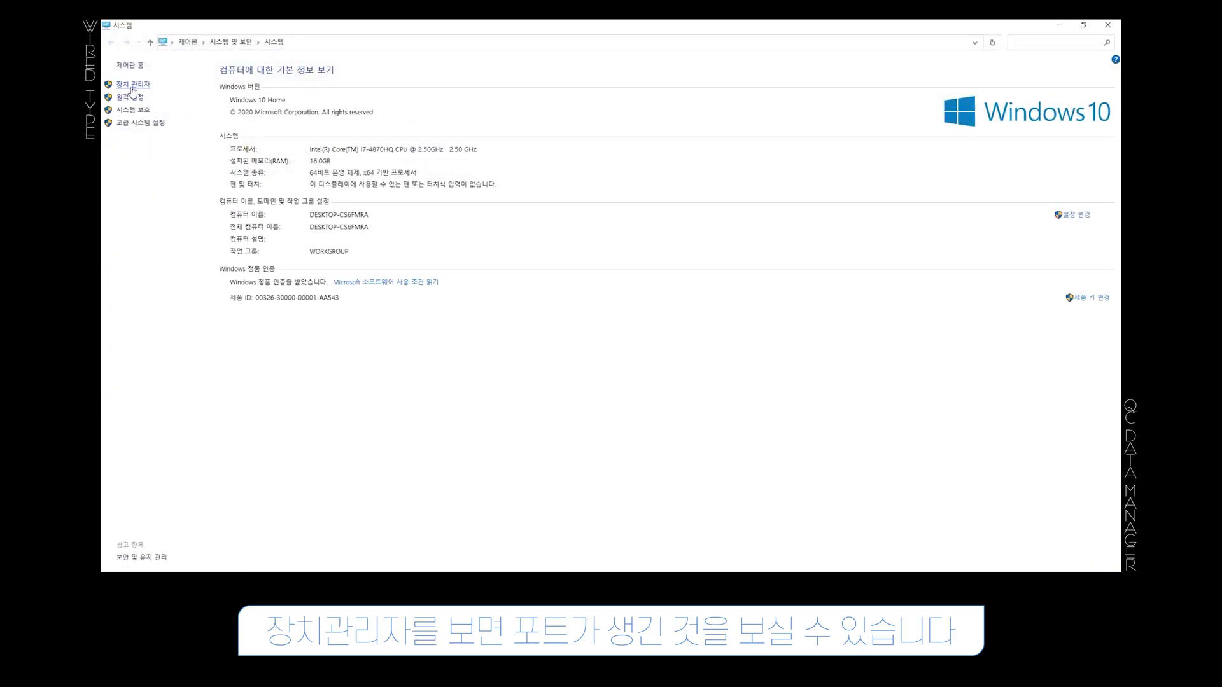
left_click(133, 85)
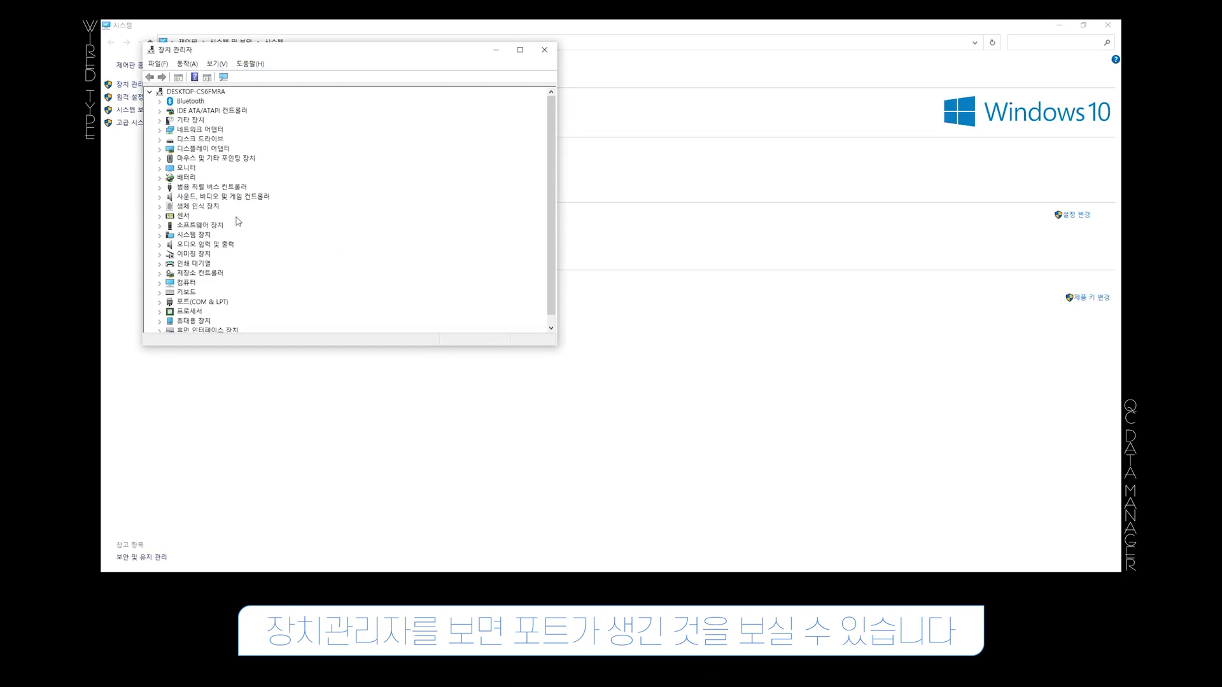
left_click(164, 304)
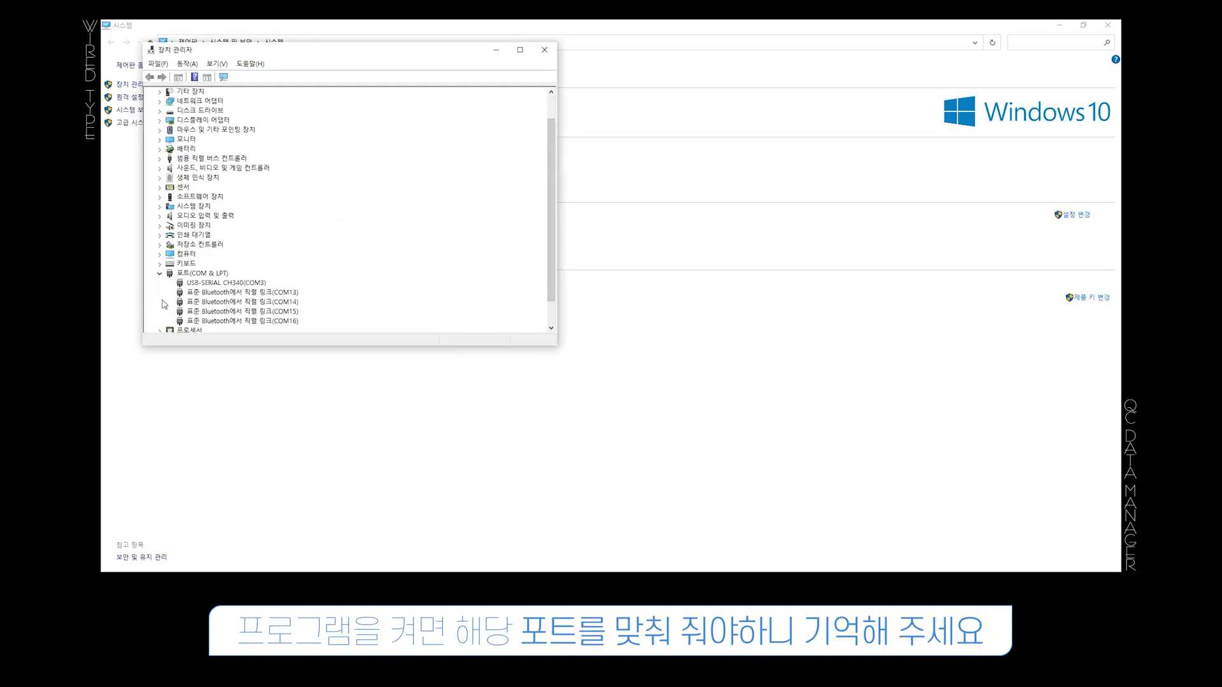
left_click(253, 285)
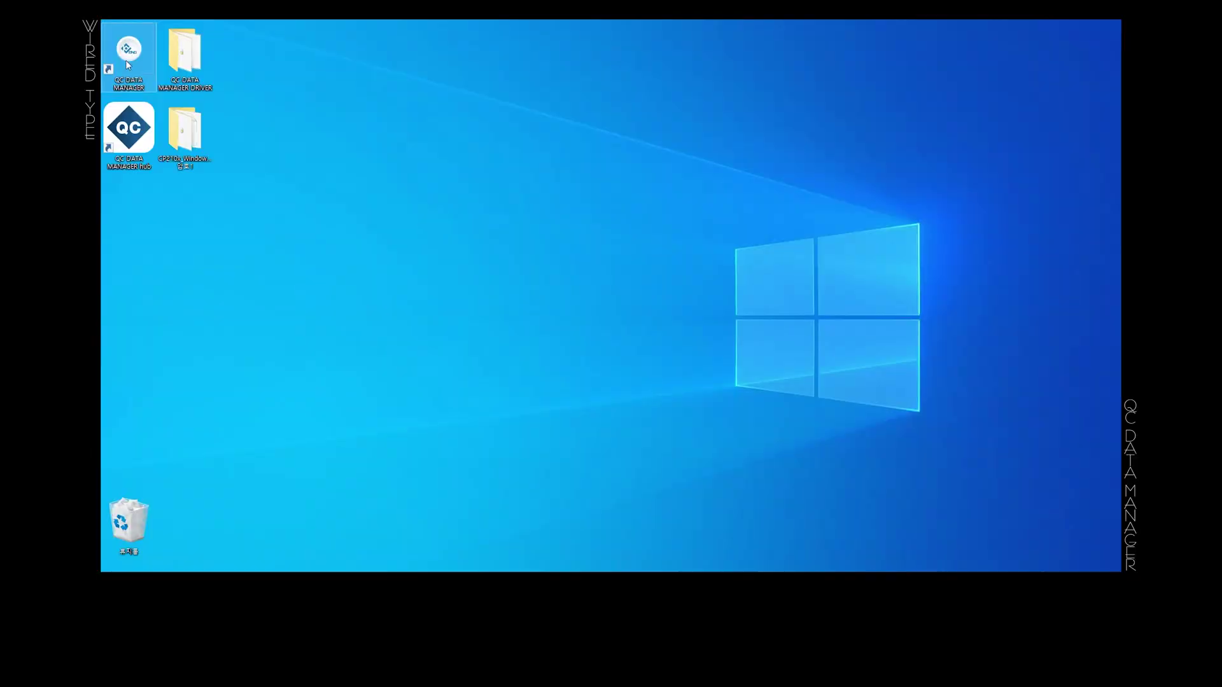
Launch QC DATA MANAGER from the desktop shortcut and dismiss its startup alert.
right_click(127, 61)
left_click(168, 93)
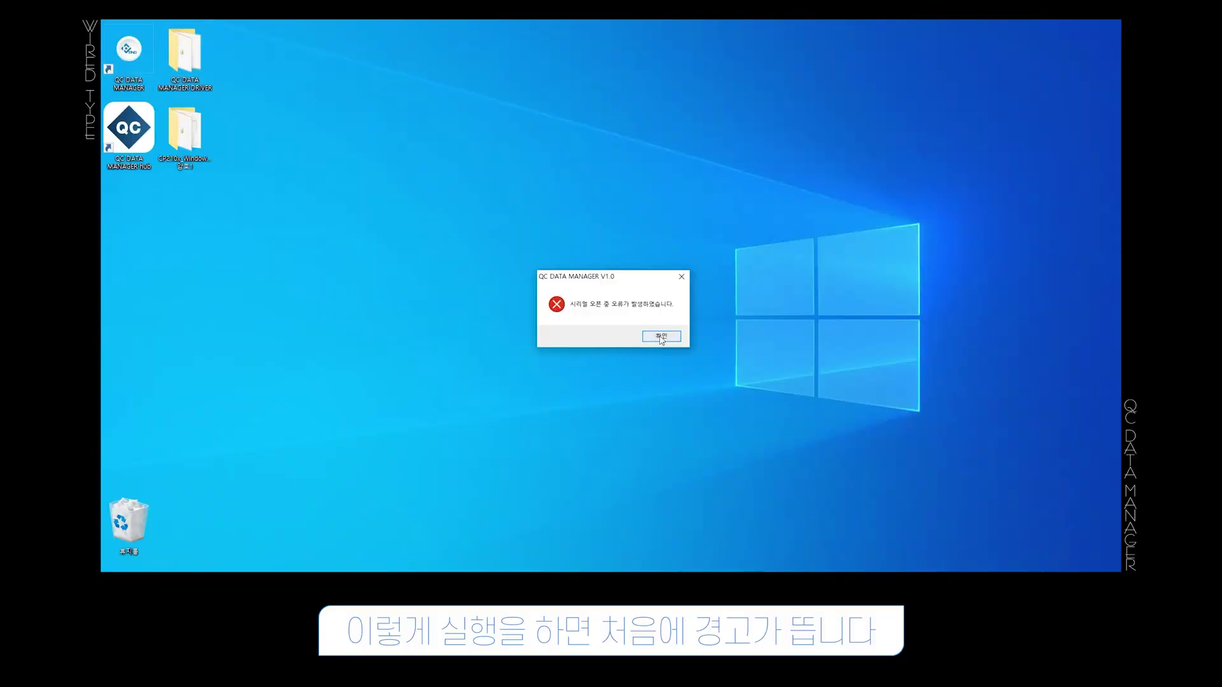
left_click(661, 337)
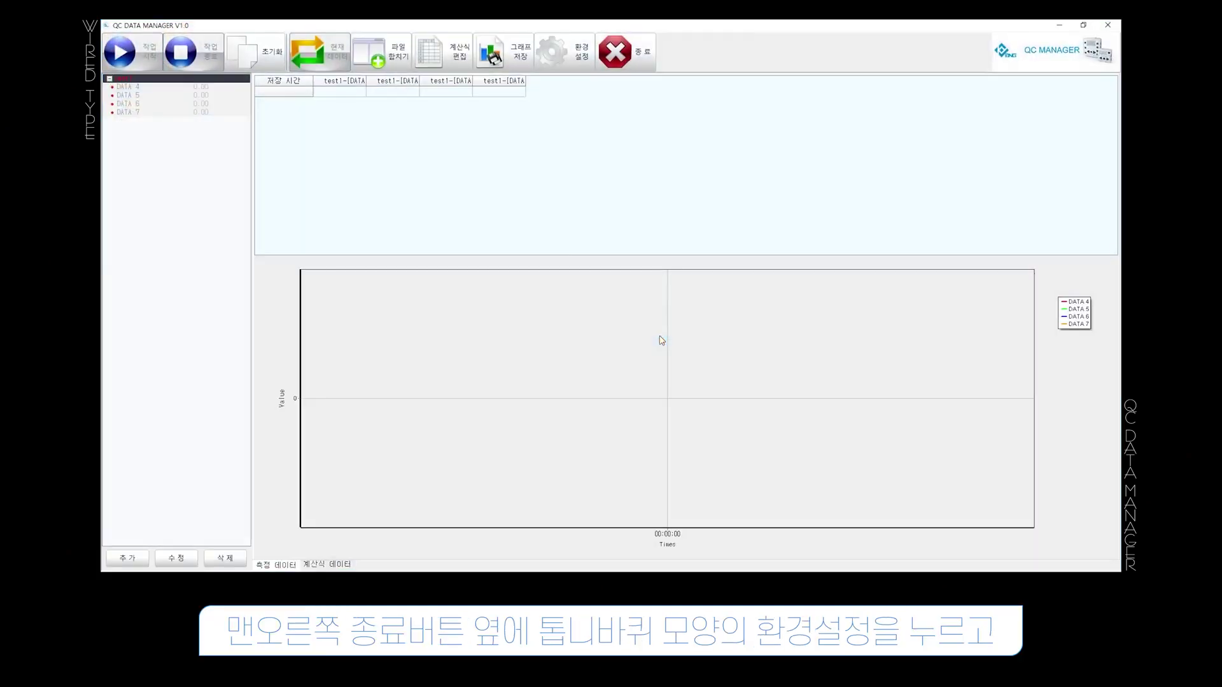
Set the communication port to COM3 in the environment settings, save them, and restart QC DATA MANAGER.
left_click(573, 63)
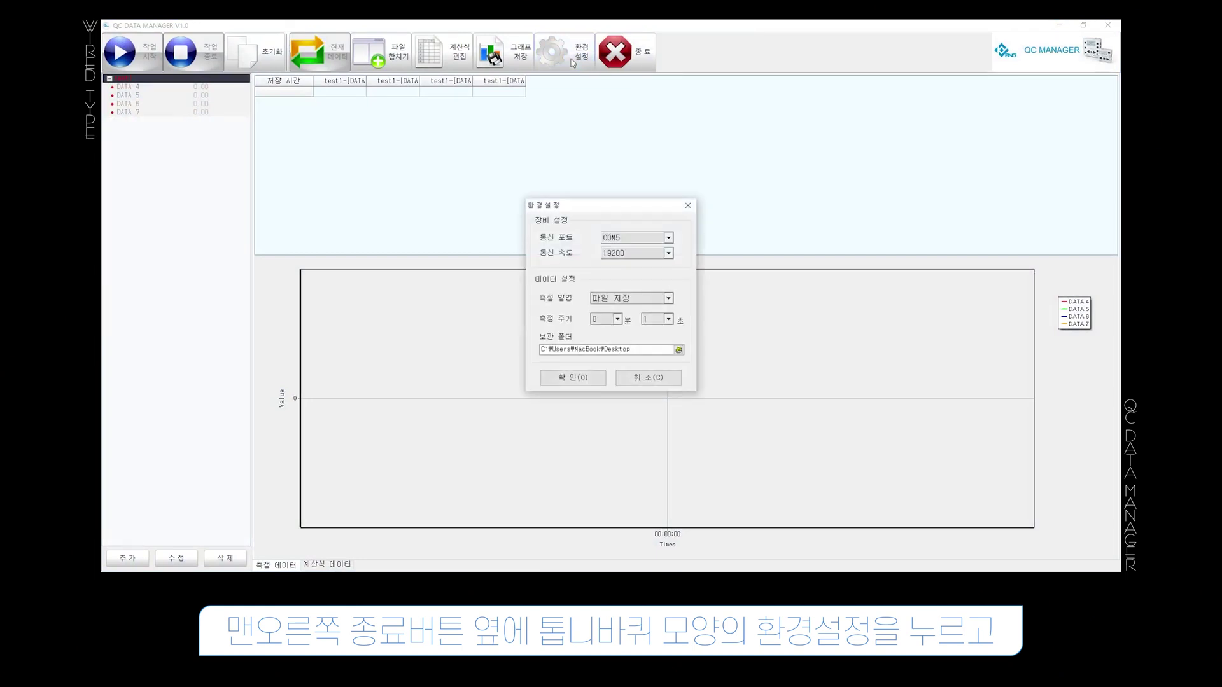
left_click(647, 245)
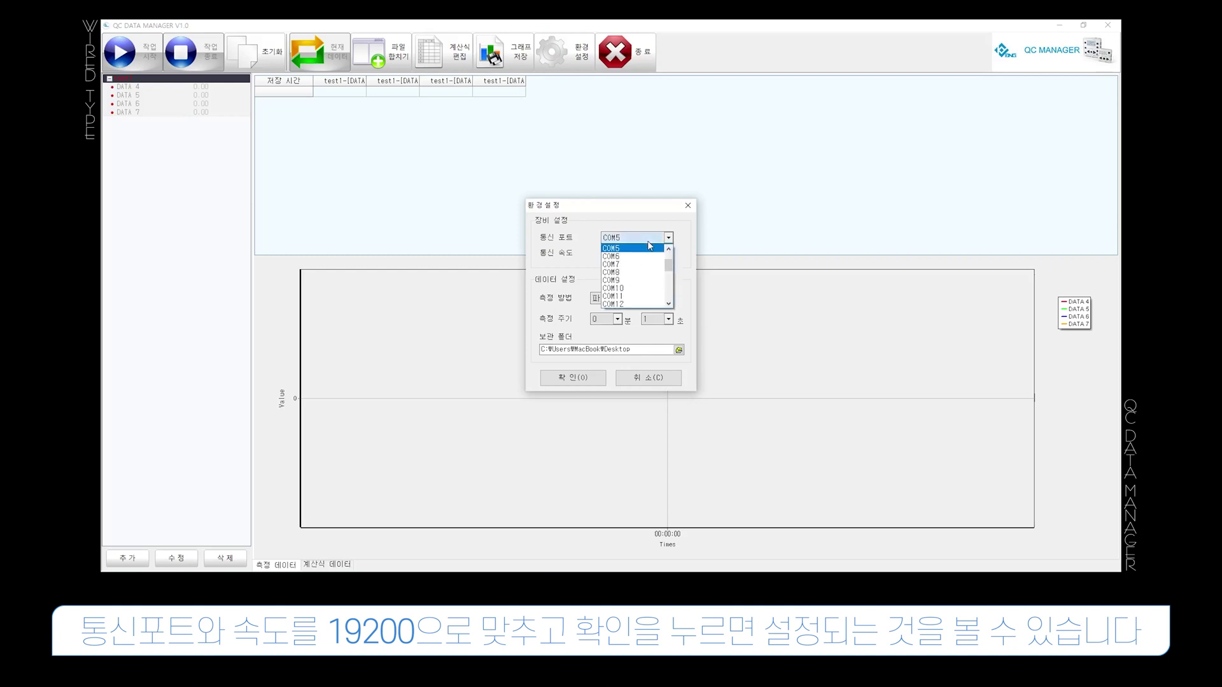
scroll(669, 254, "up", 2)
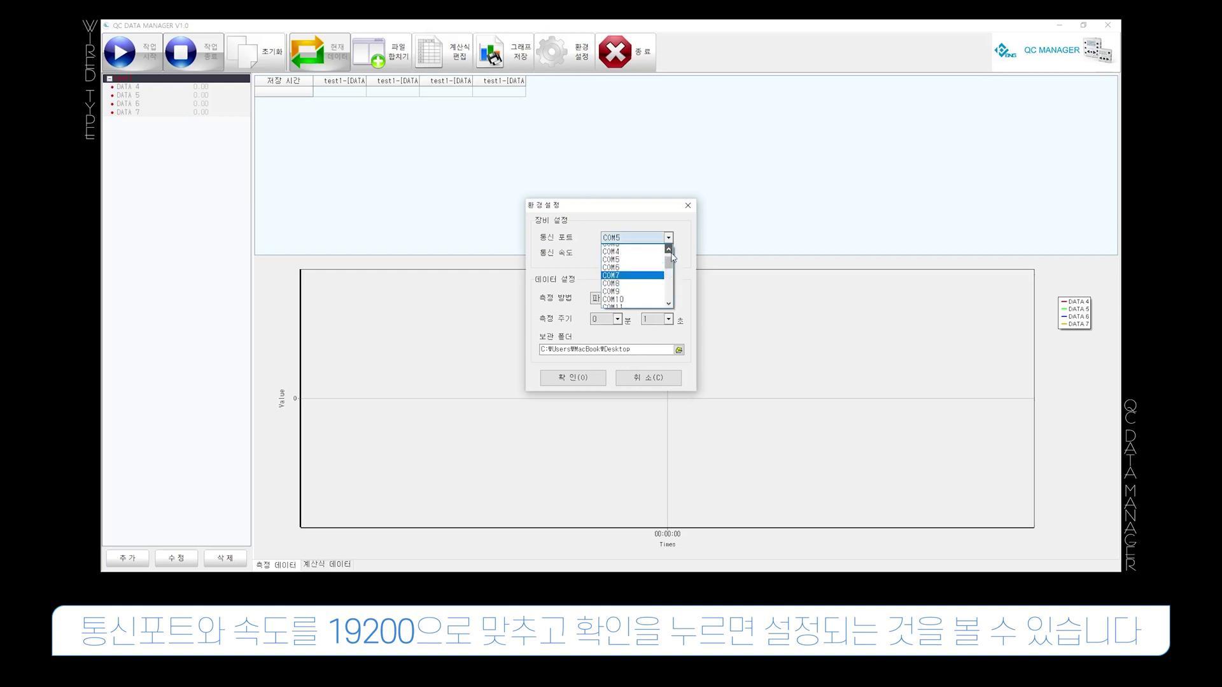
left_click(640, 250)
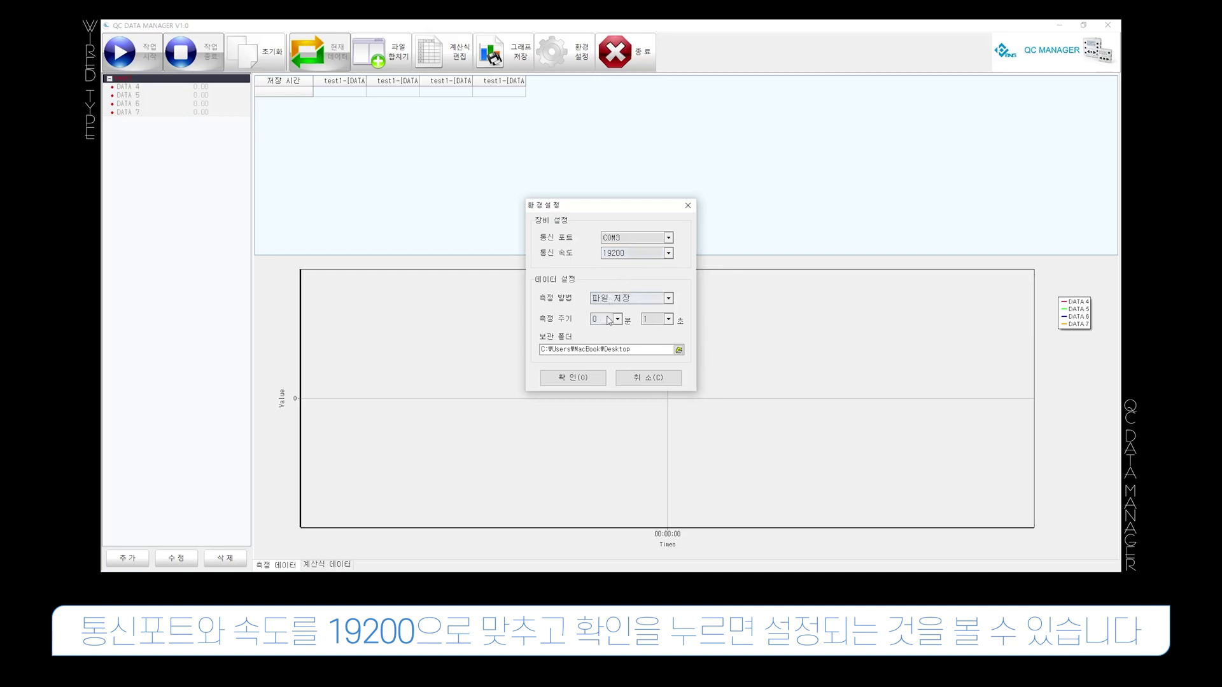
left_click(588, 380)
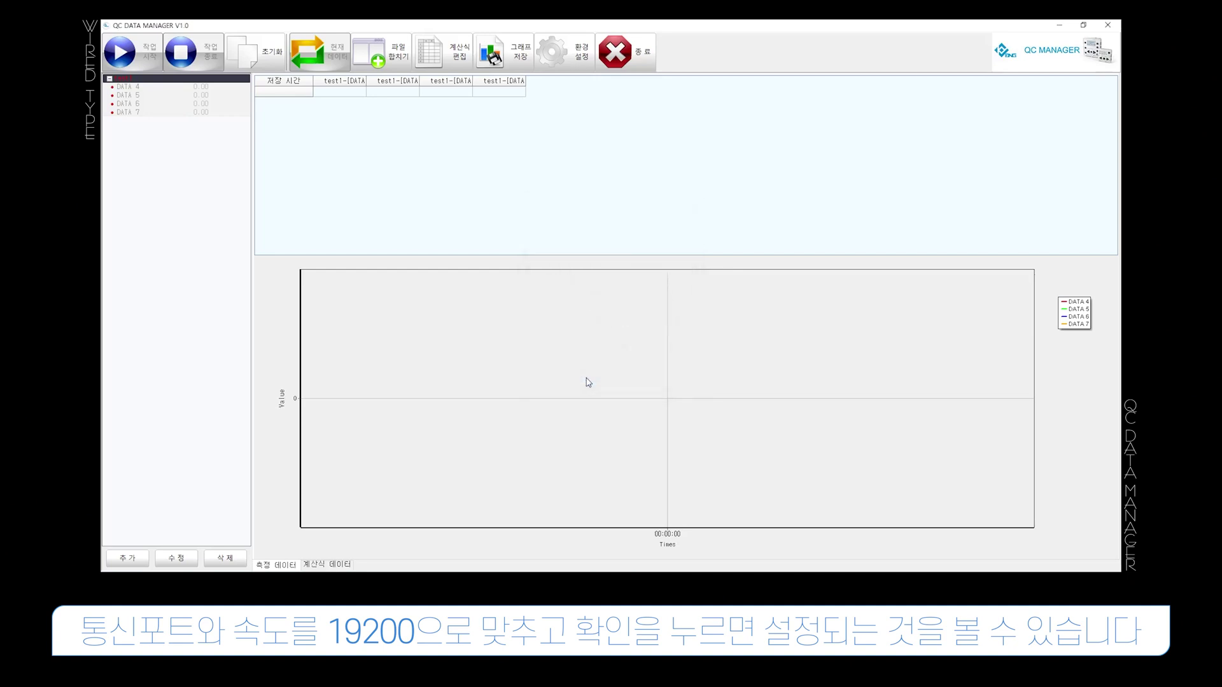
left_click(630, 59)
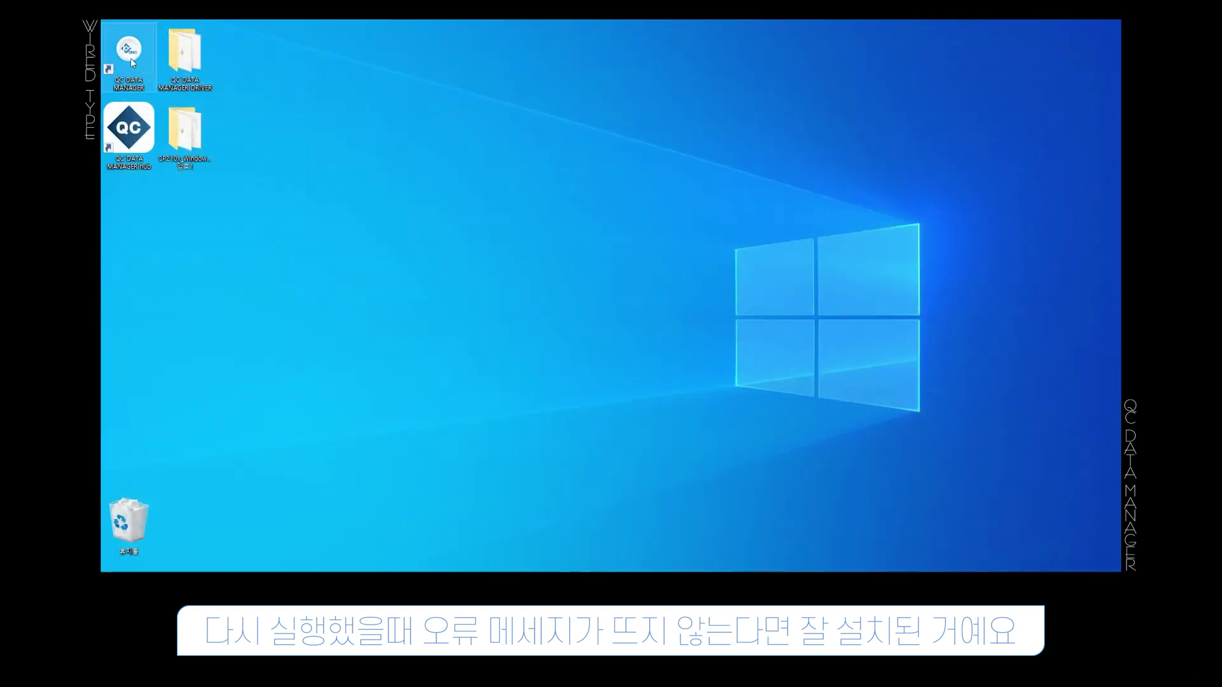
double_click(131, 59)
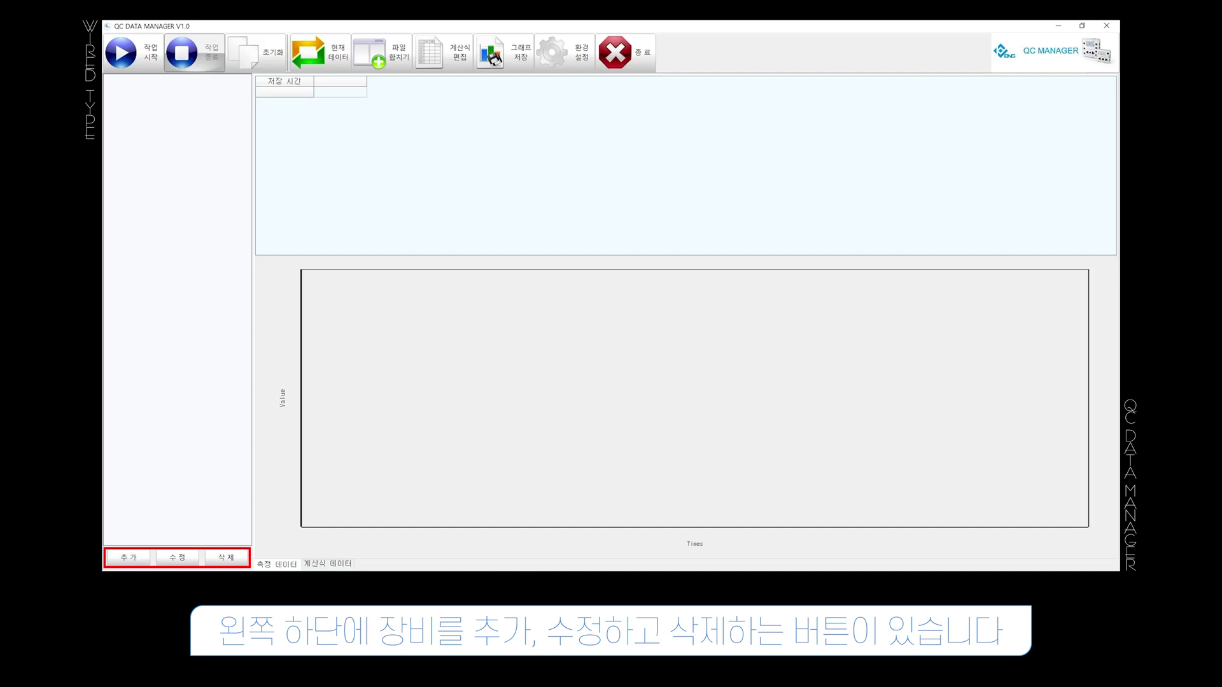
Add a device with ID 01 and name TEST01, enabling DATA 4 to DATA 7 with three decimals for DATA 4 and DATA 5.
left_click(129, 558)
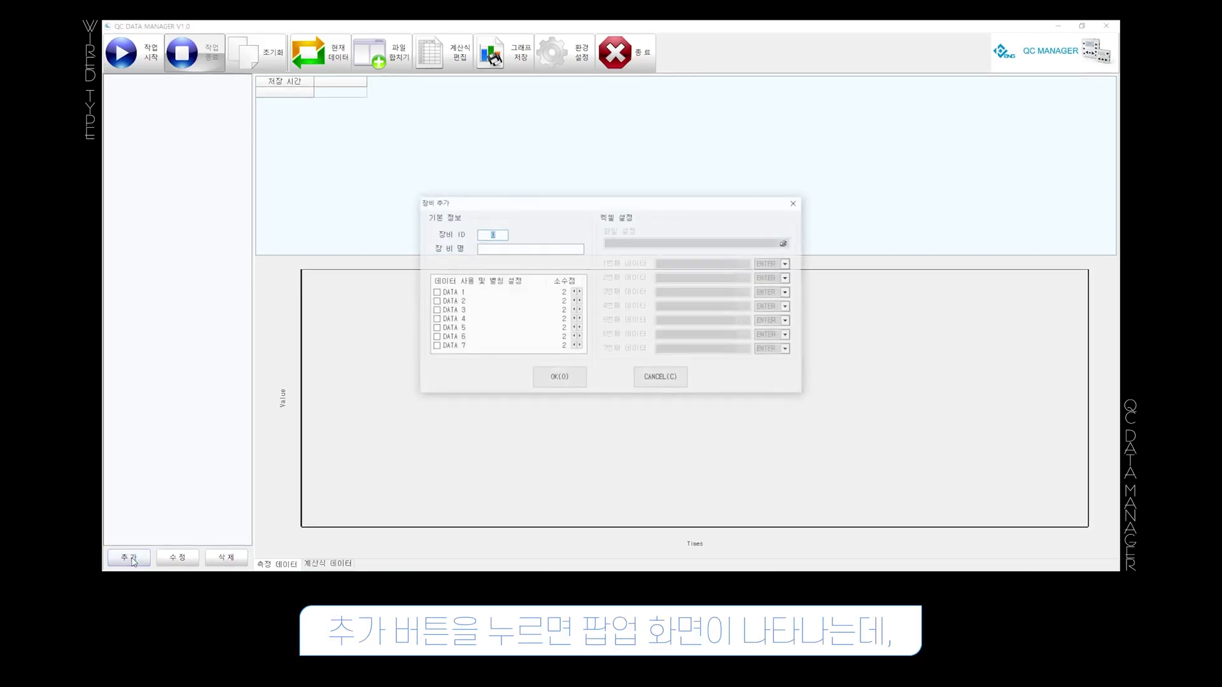
left_click(500, 234)
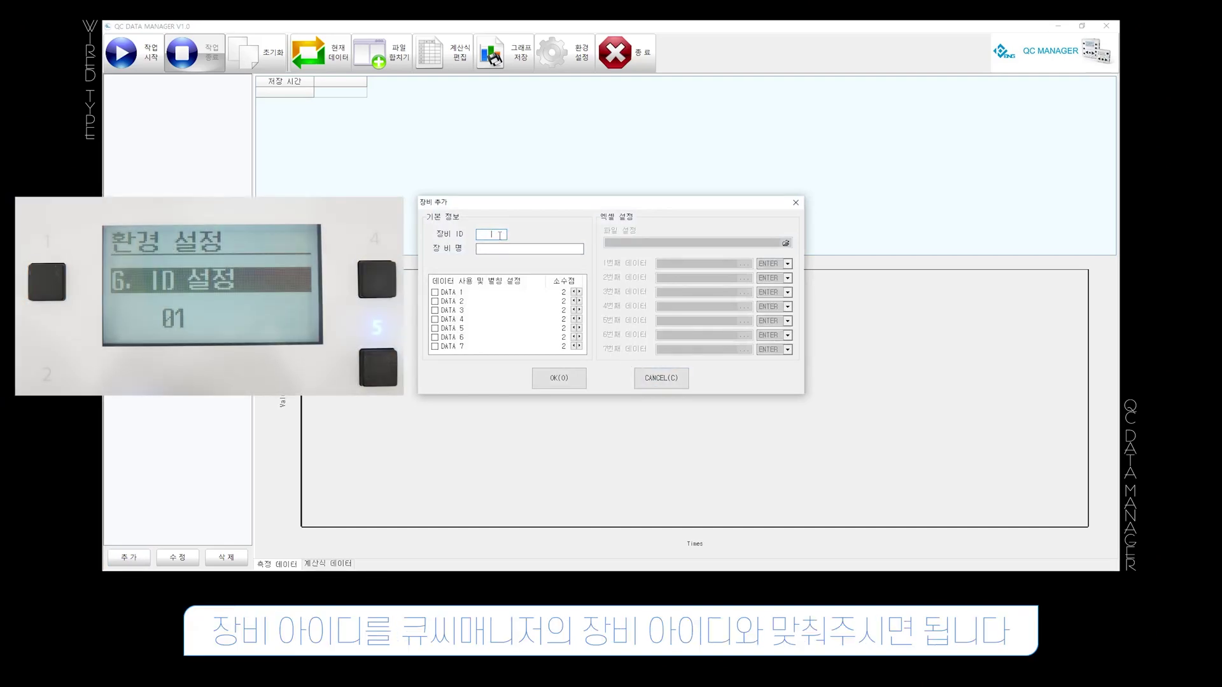
type("1")
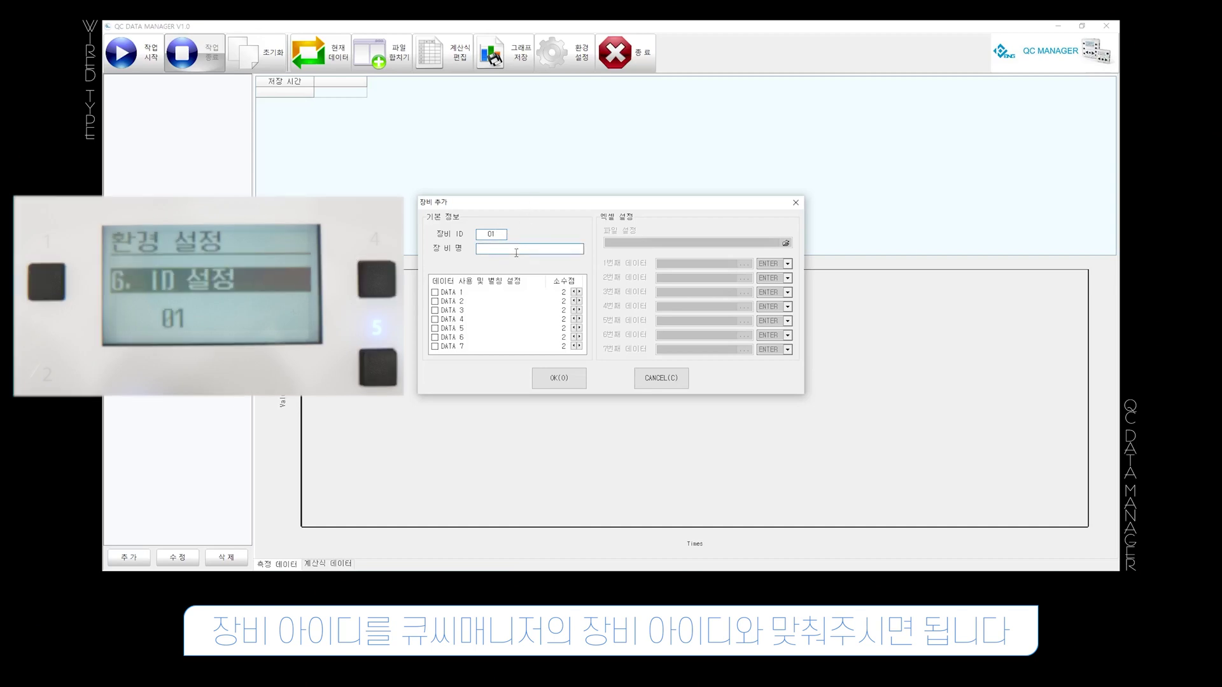
type("TEST01")
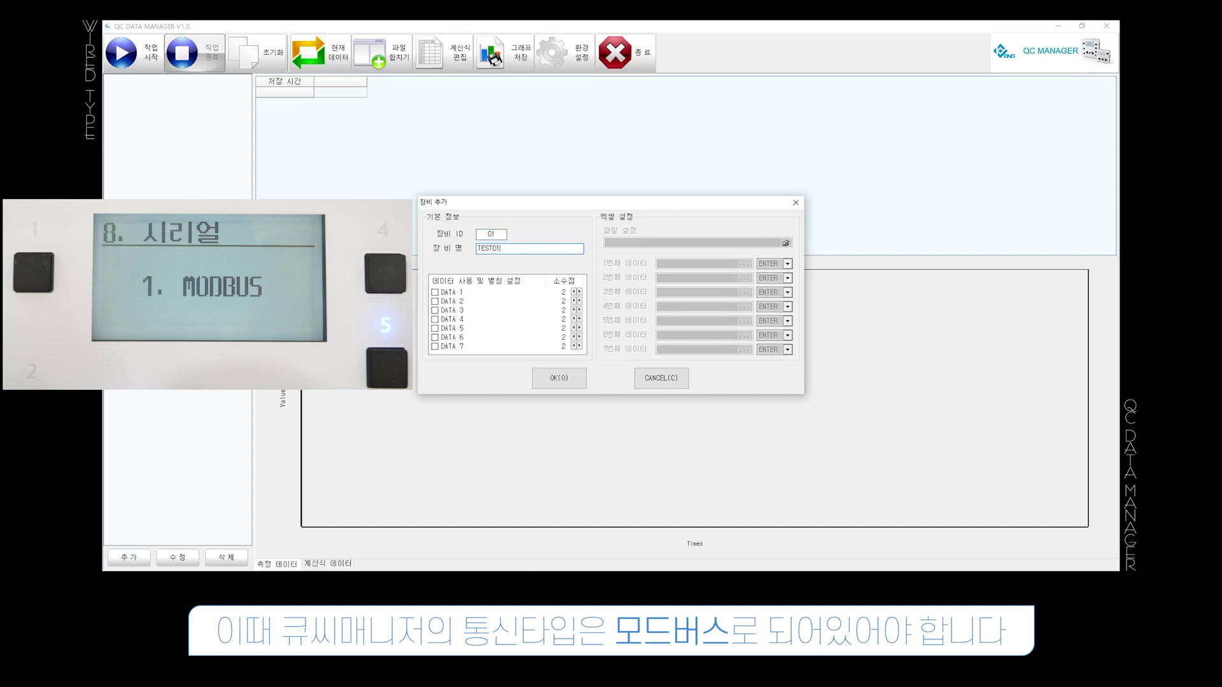
left_click(435, 320)
left_click(435, 328)
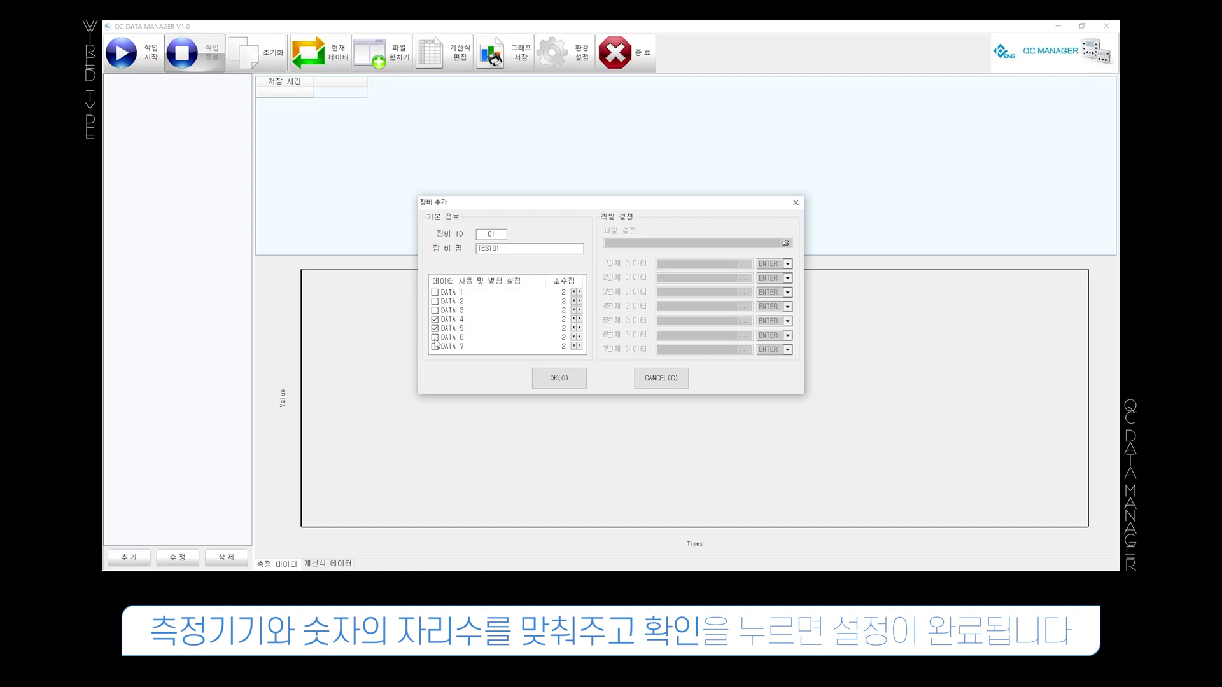
left_click(435, 347)
left_click(557, 378)
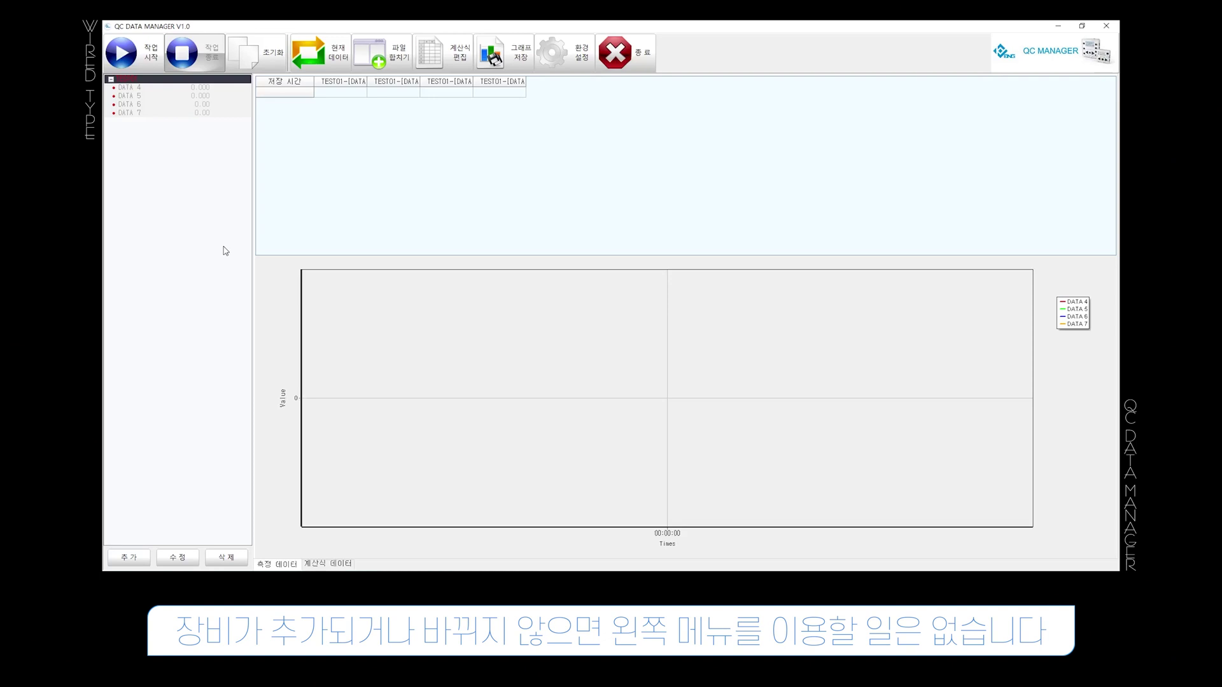
Start a measurement job under the project name TEST007.
left_click(152, 56)
type("TEST00")
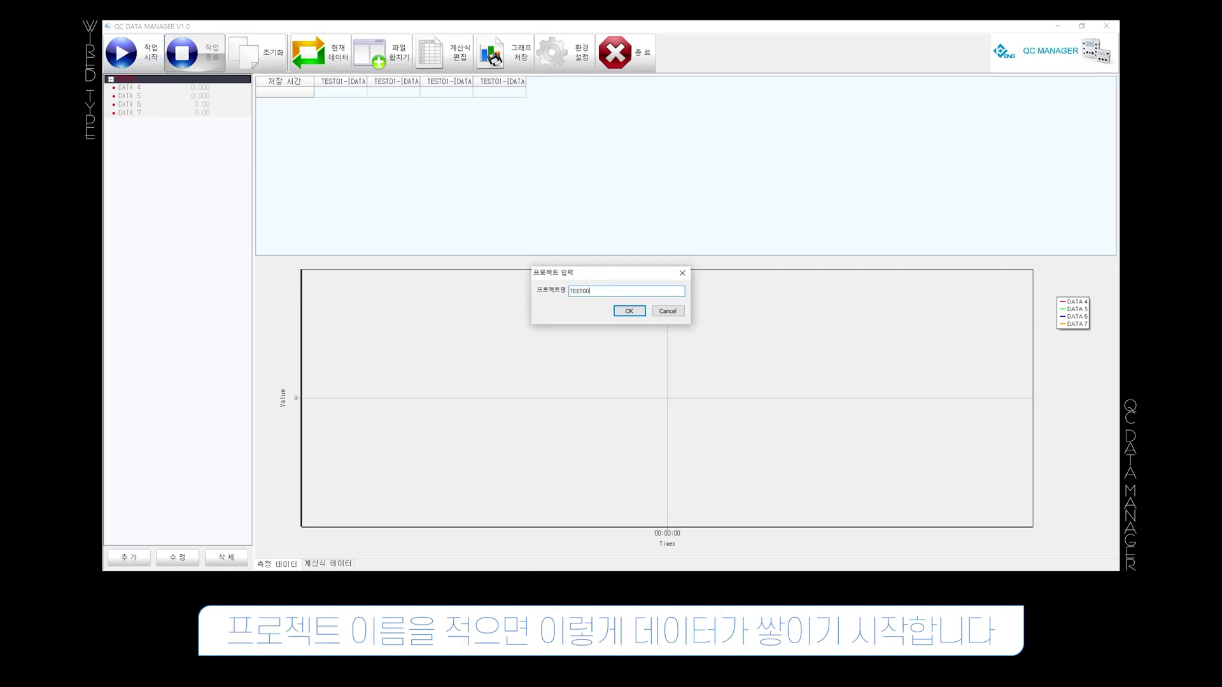
type("7")
key("Return")
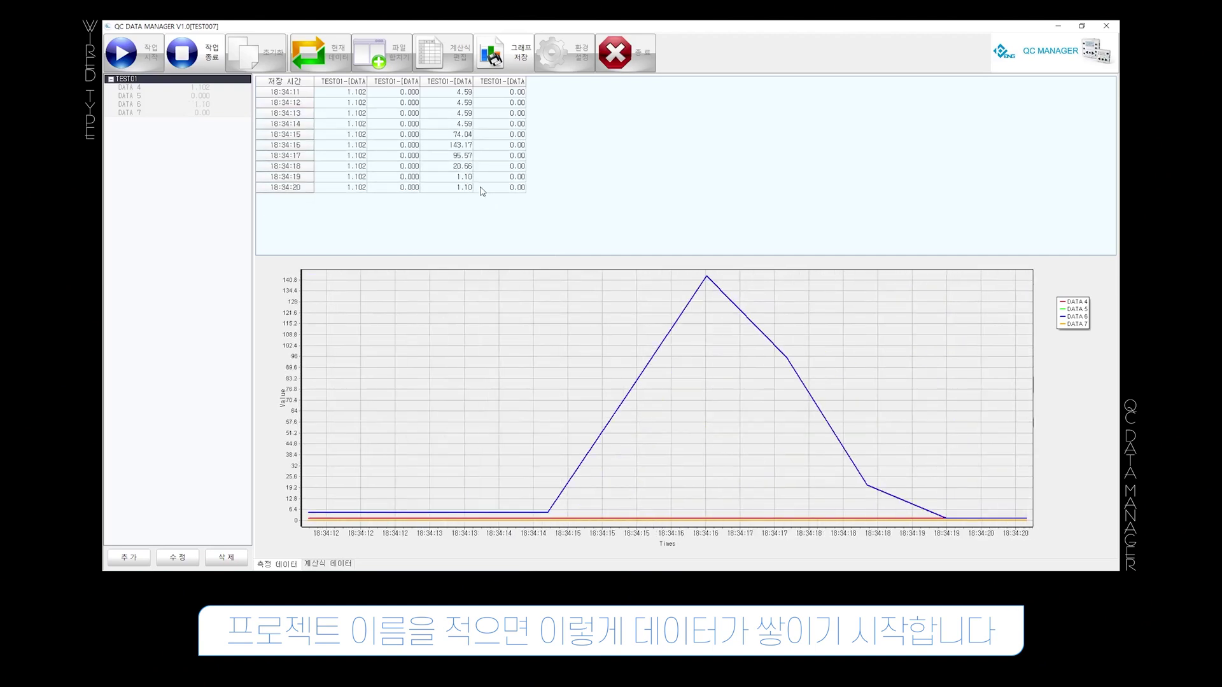
left_click(576, 64)
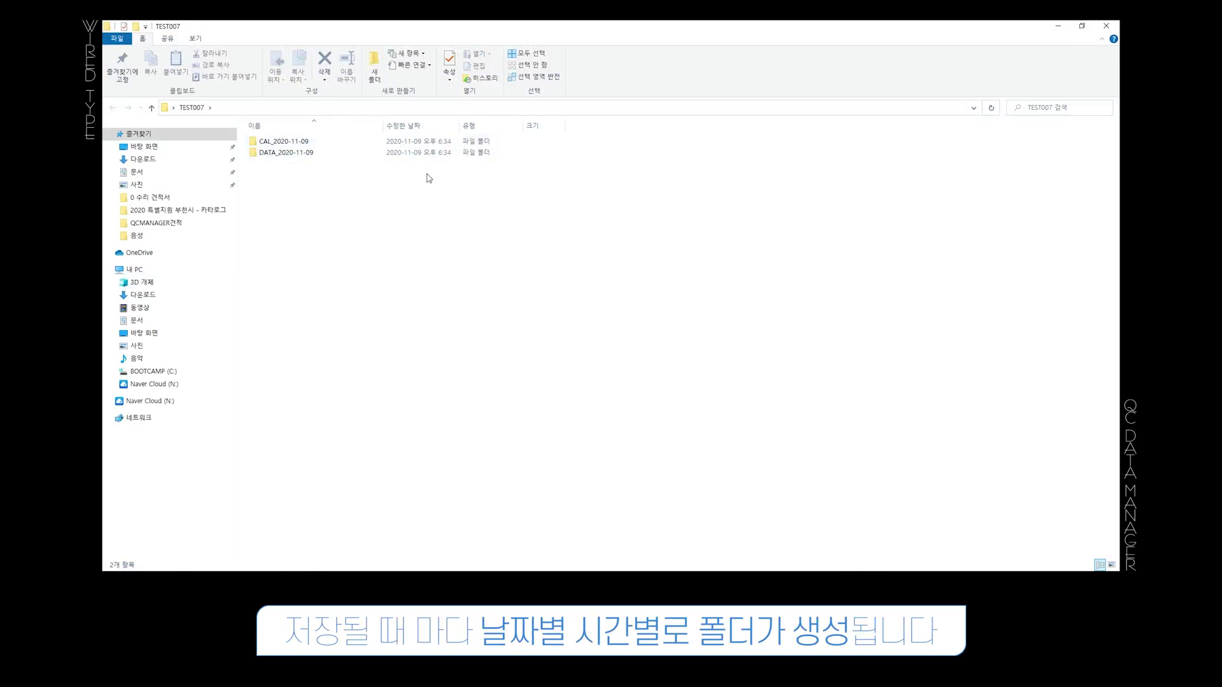
Open the Excel file 18 in the DATA_2020-11-09 folder of project TEST007.
double_click(305, 156)
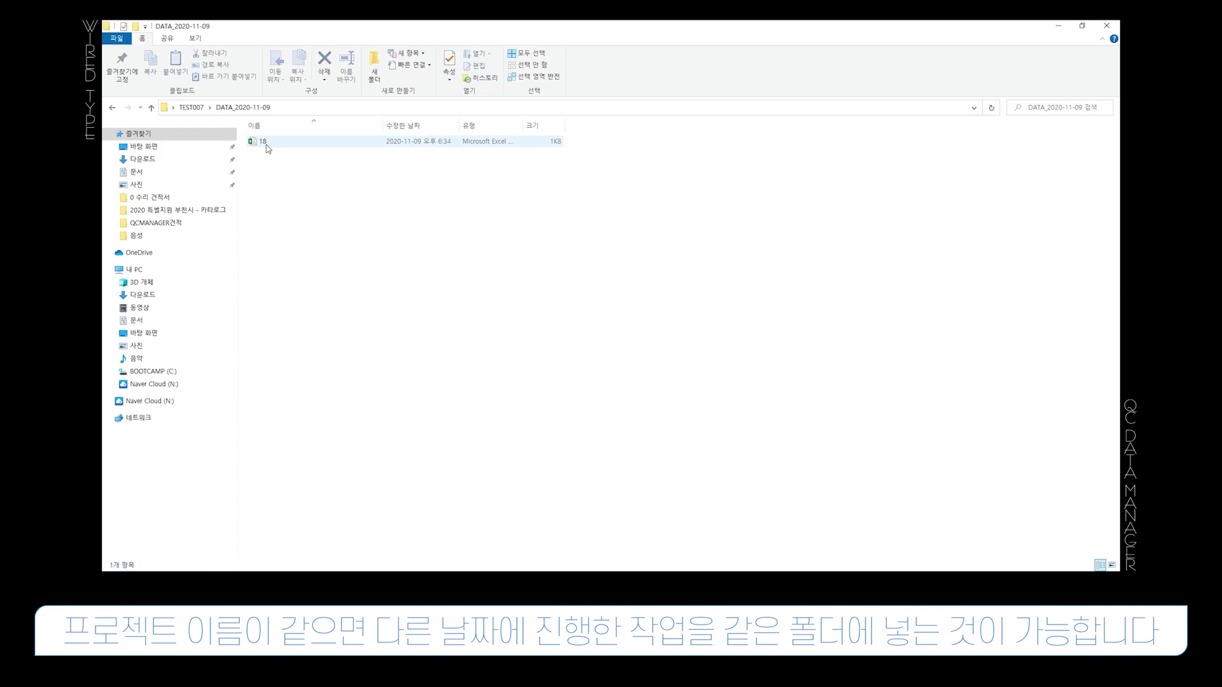
double_click(262, 142)
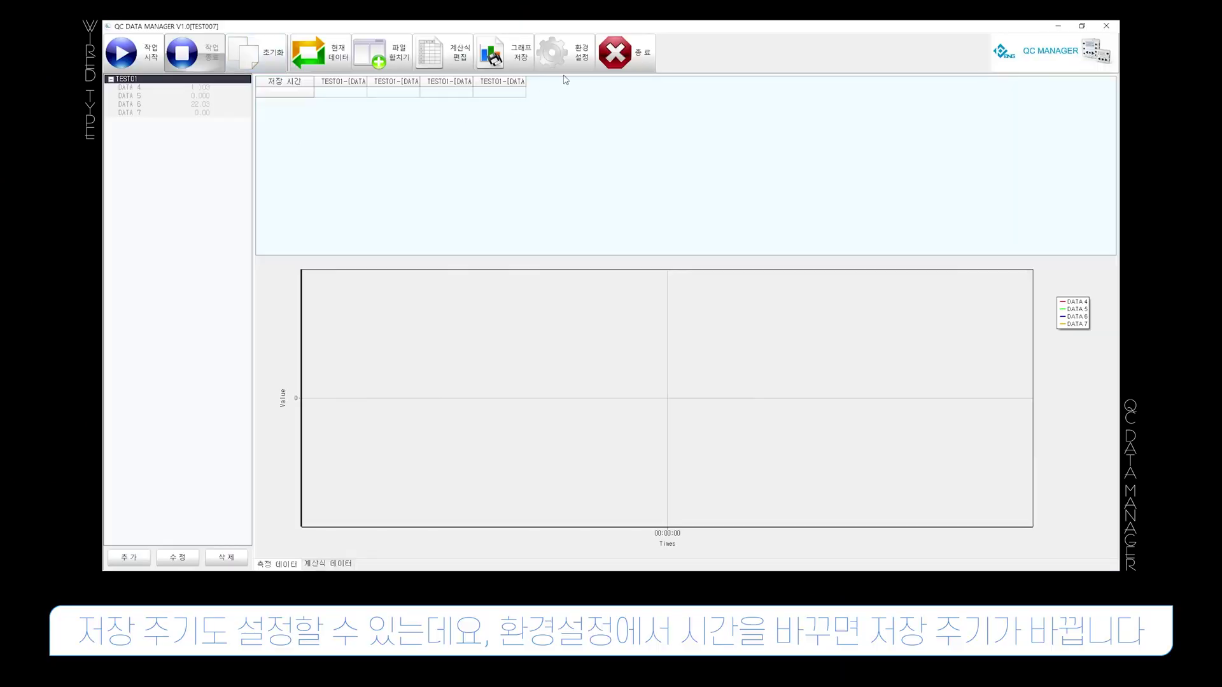
Set the measurement interval to 0 minutes 3 seconds in the environment settings and start the measurement job.
left_click(575, 62)
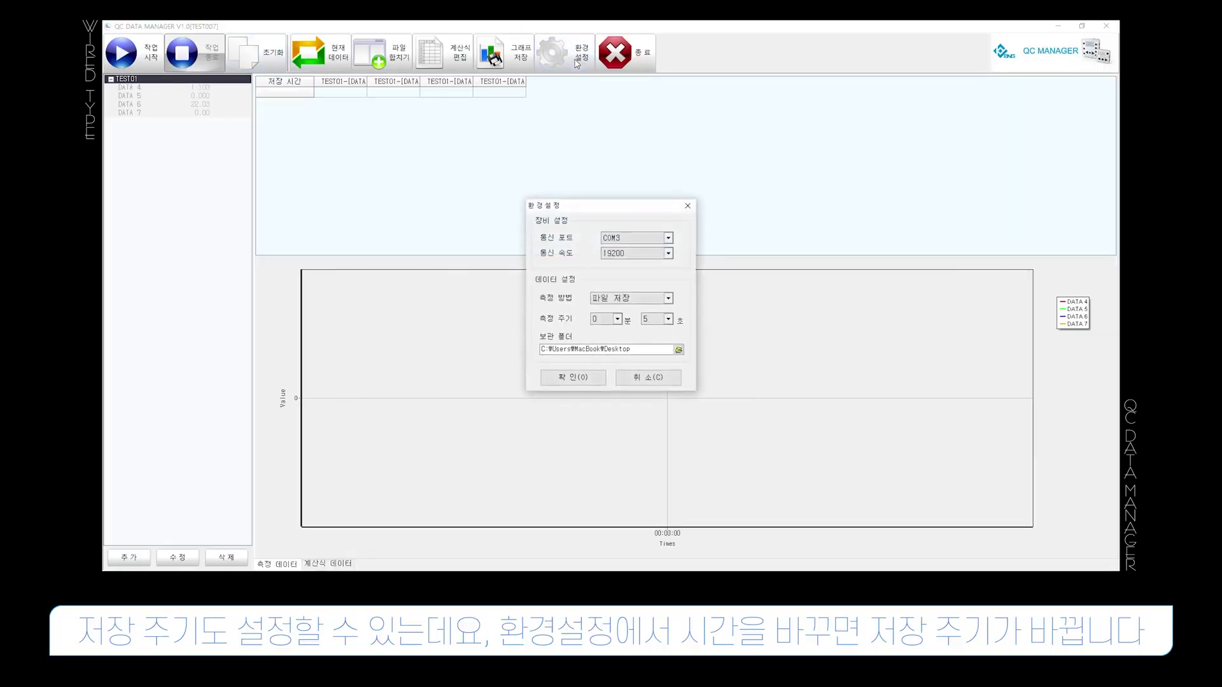
left_click(659, 321)
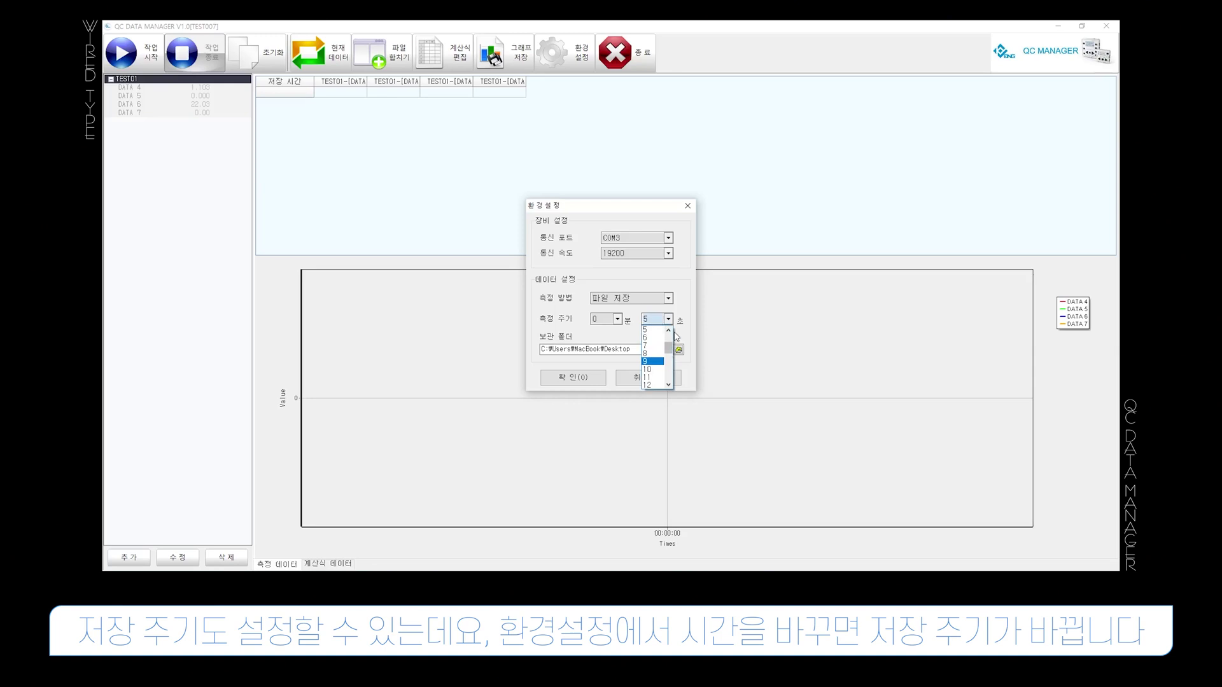
scroll(655, 343, "up", 2)
left_click(652, 332)
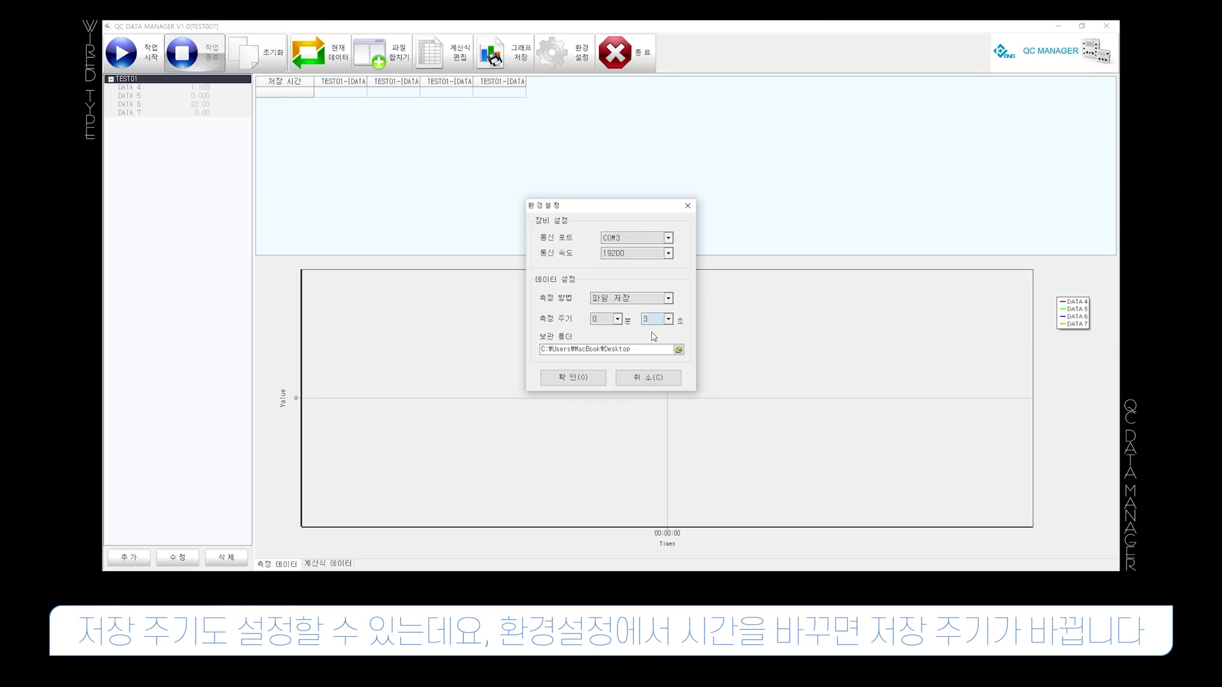
left_click(581, 380)
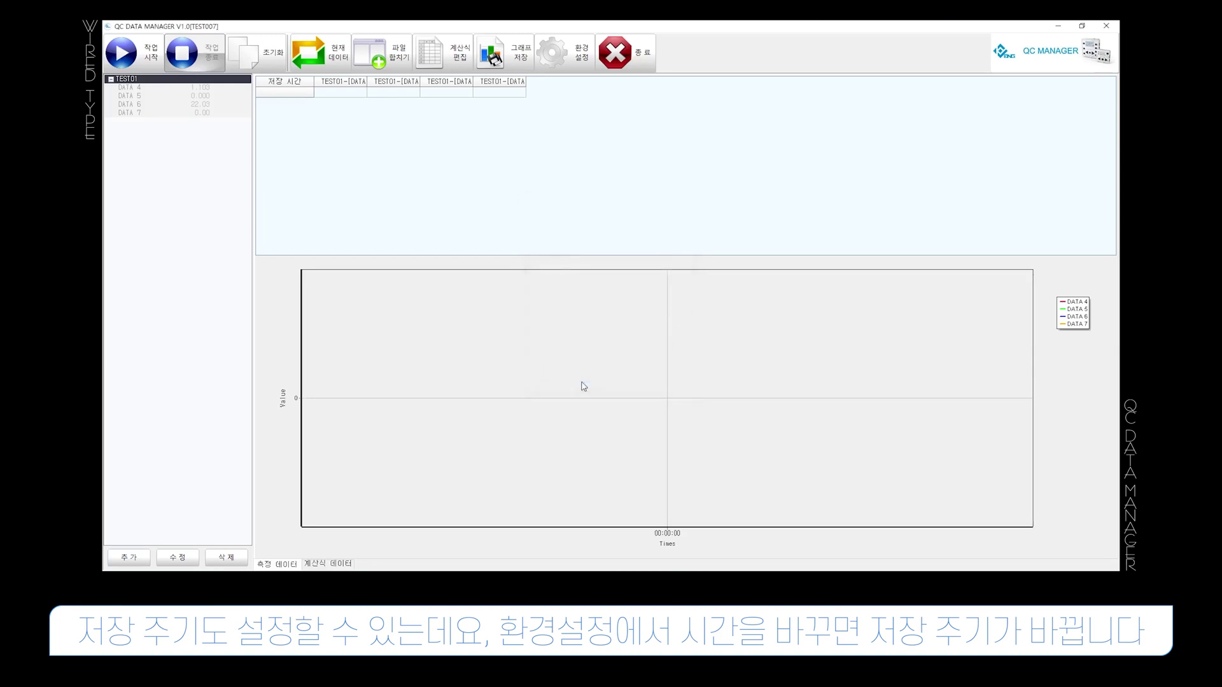
left_click(124, 62)
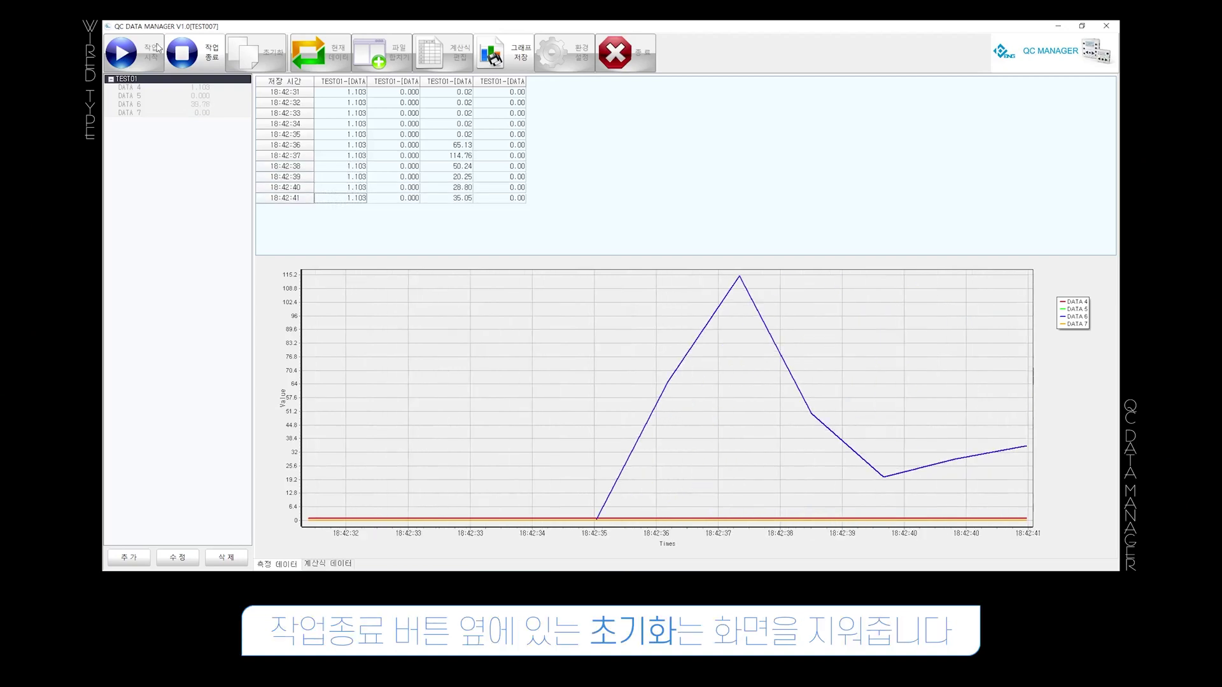
Stop the measurement job and clear the recorded data table and graph.
left_click(180, 54)
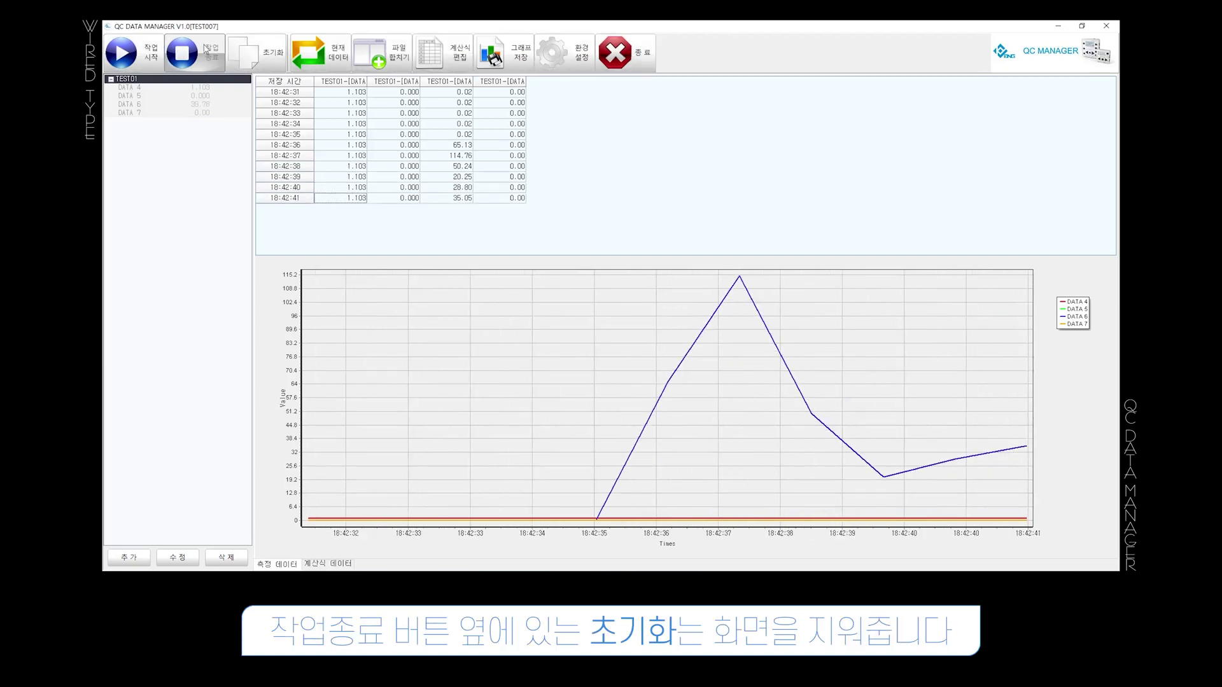
left_click(264, 54)
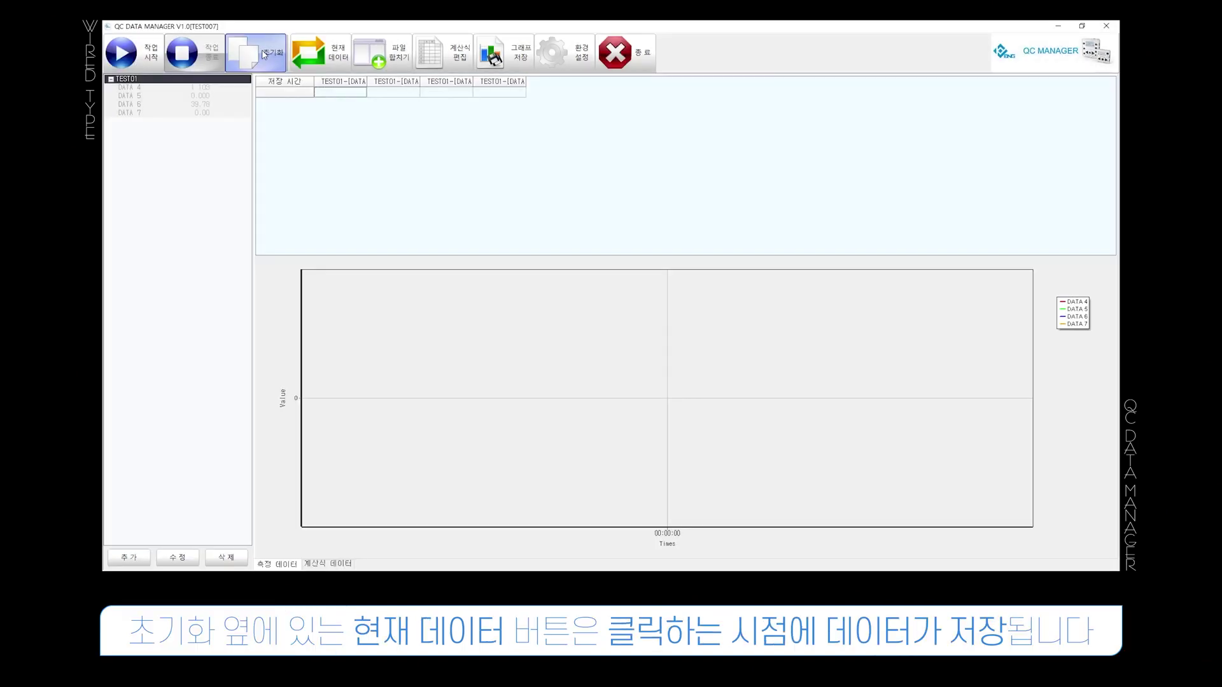
Record the current measurement data manually several times, one reading at a time.
left_click(322, 51)
left_click(323, 51)
left_click(323, 51)
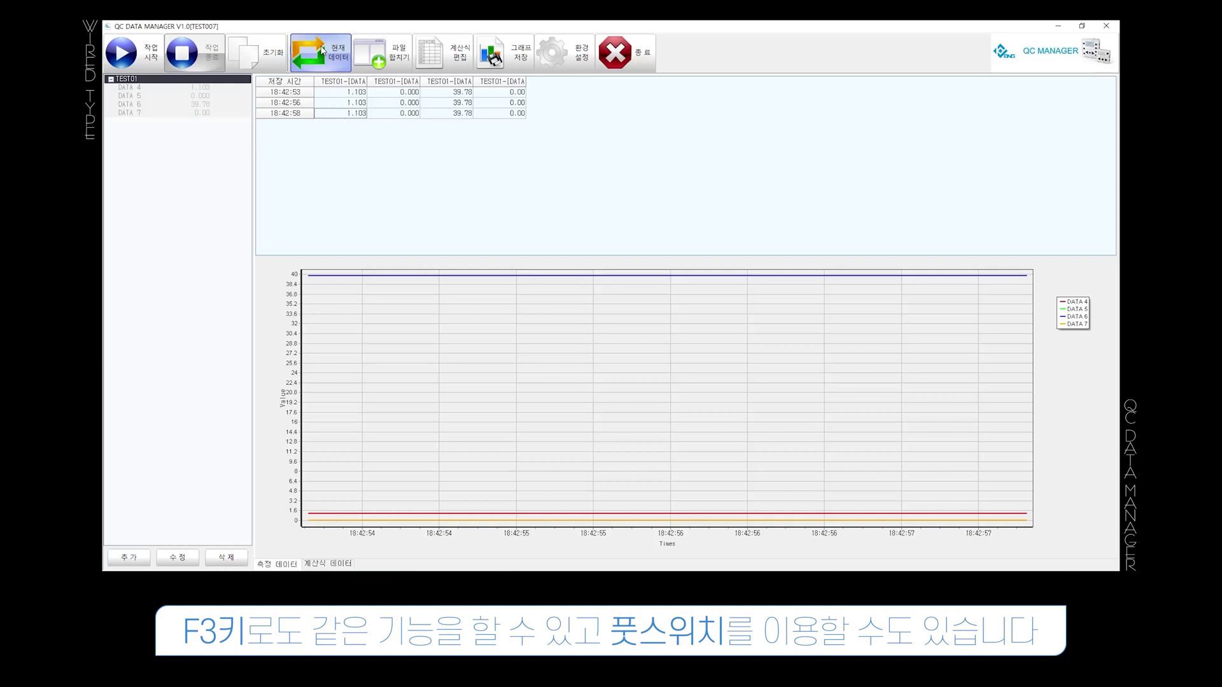
left_click(322, 51)
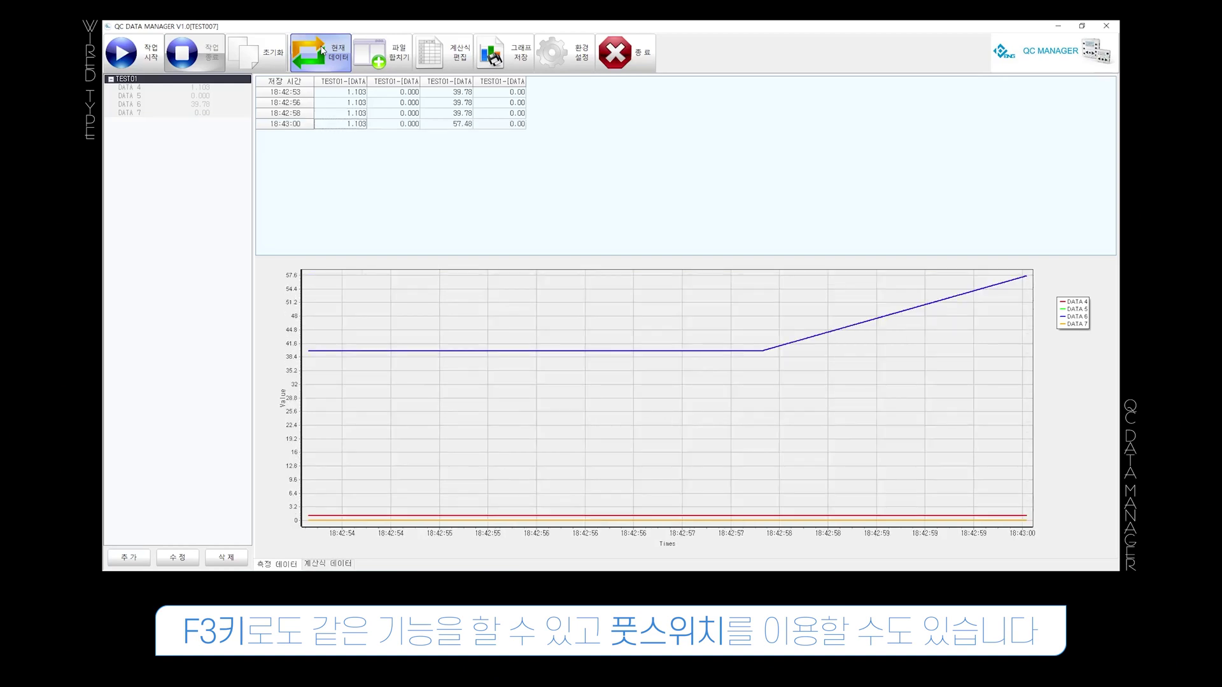
left_click(322, 51)
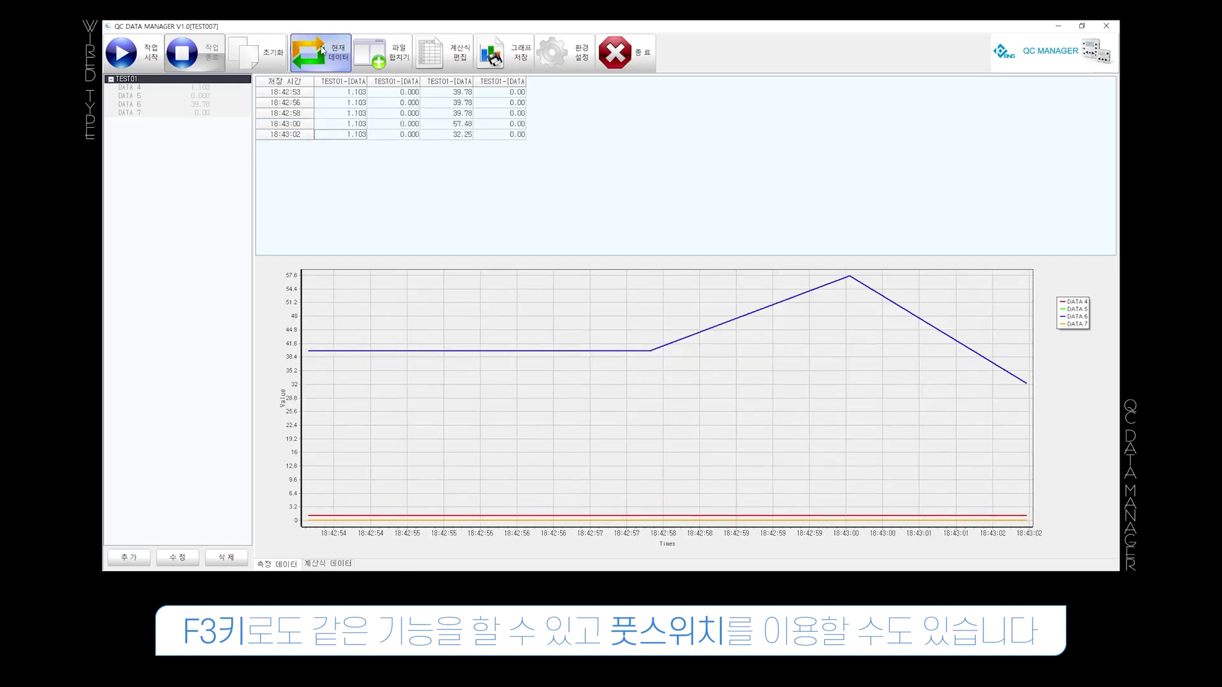
left_click(323, 51)
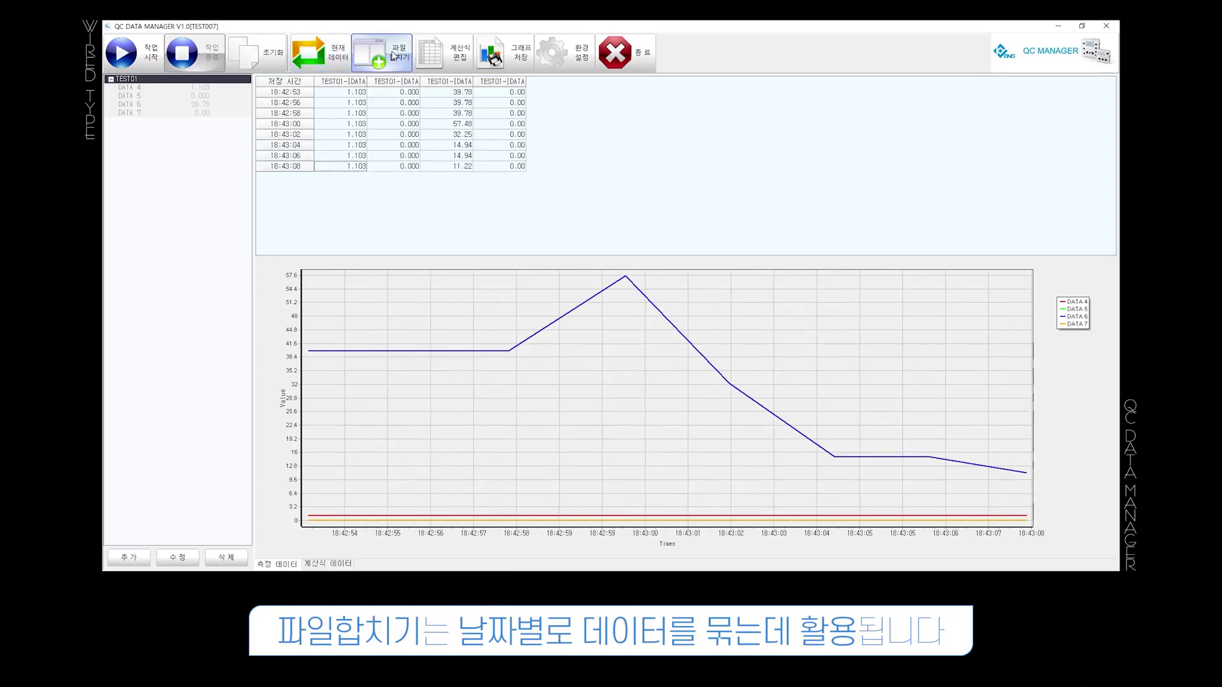
Open project TEST3 for merging its data files.
left_click(393, 56)
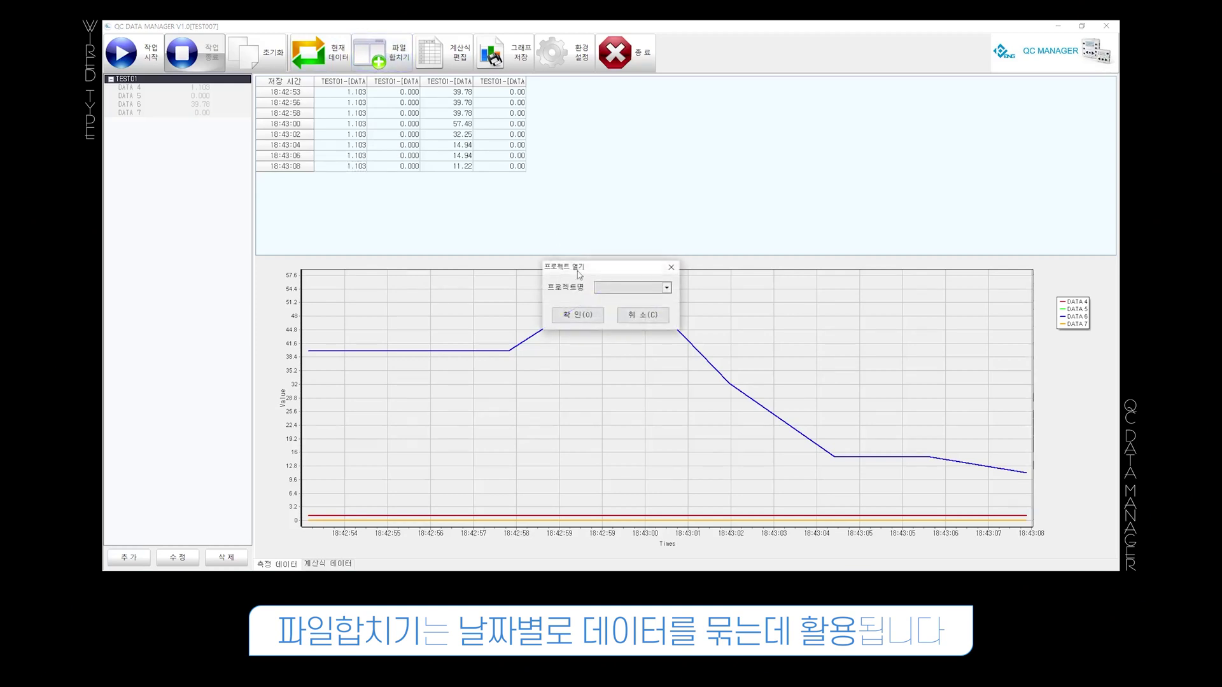
left_click(608, 288)
left_click(621, 324)
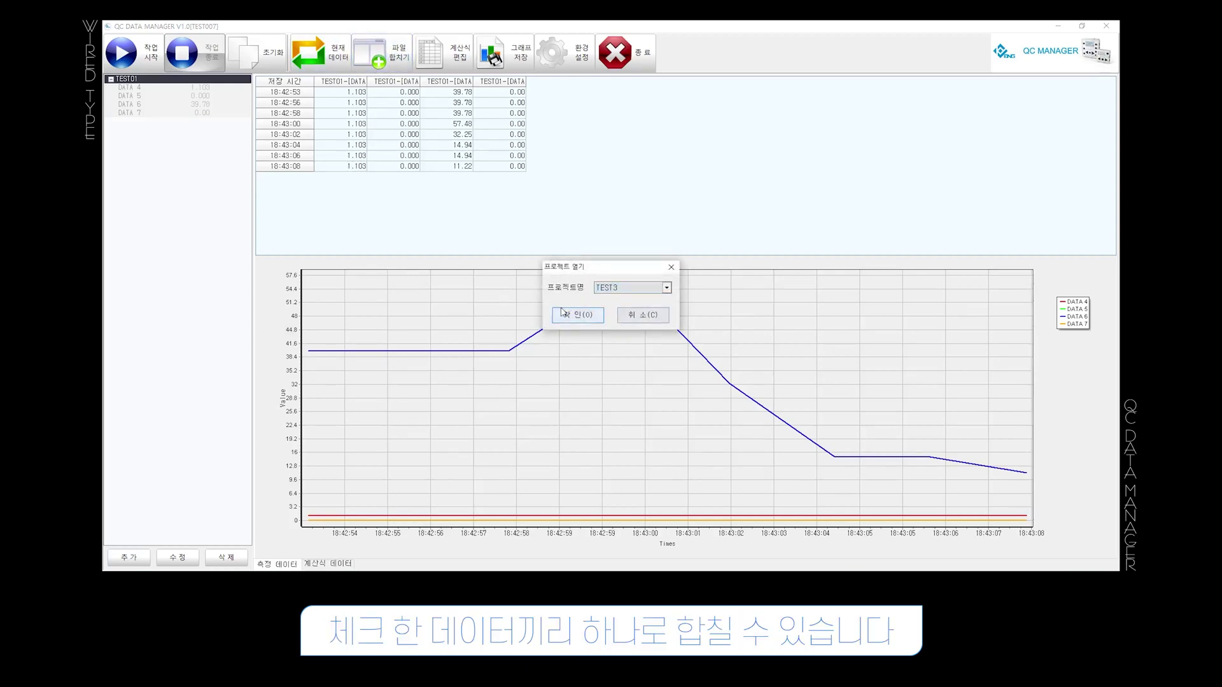
left_click(579, 314)
Merge the data of DATA_2019-12-18, DATA_2020-01-29 and DATA_2020-03-02 and close the file merging dialog.
scroll(492, 301, "down", 5)
left_click(412, 281)
left_click(412, 290)
left_click(464, 424)
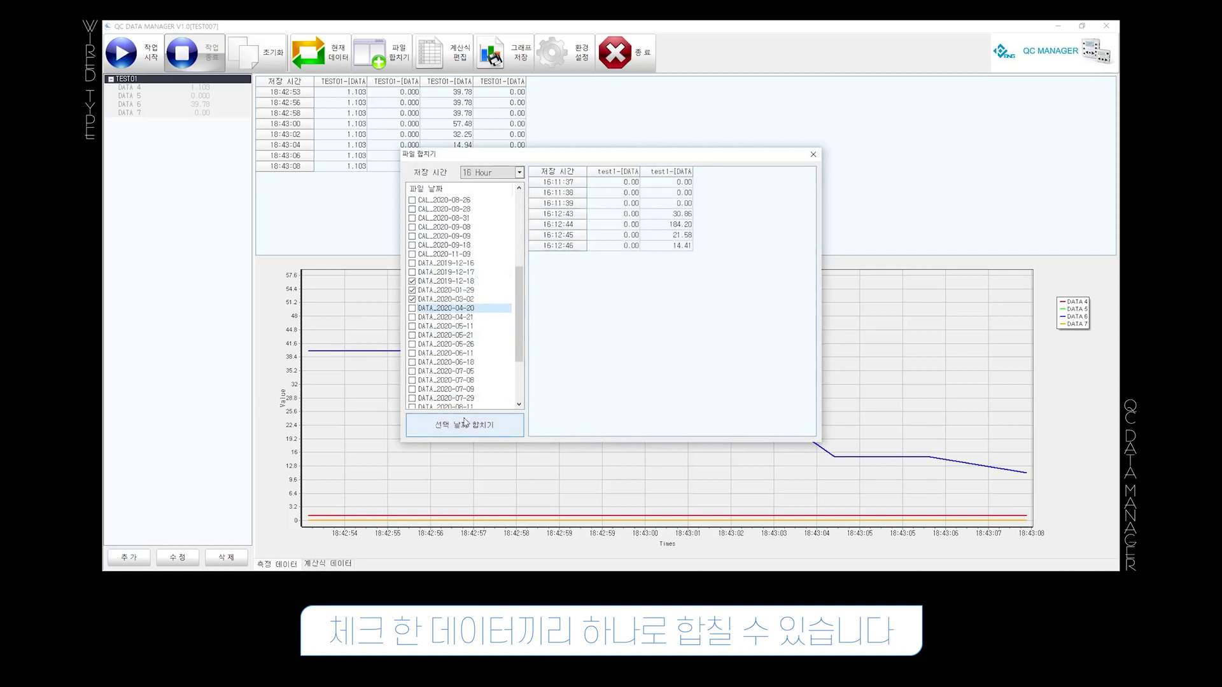
left_click(534, 306)
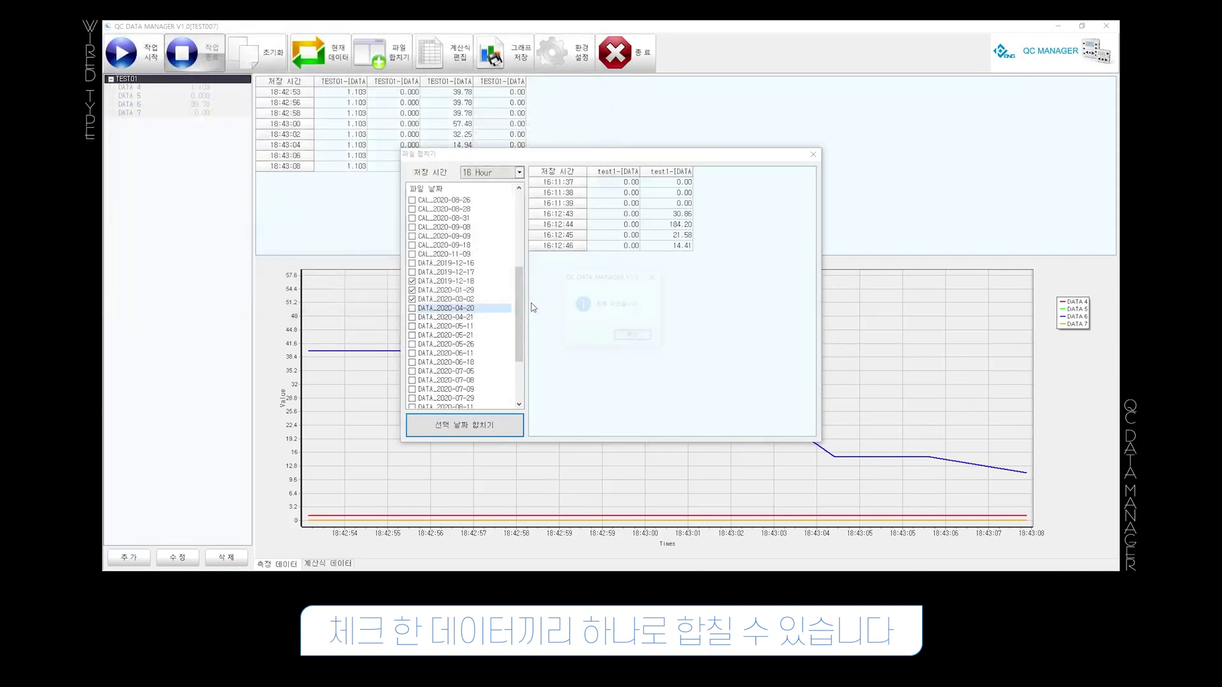
left_click(634, 336)
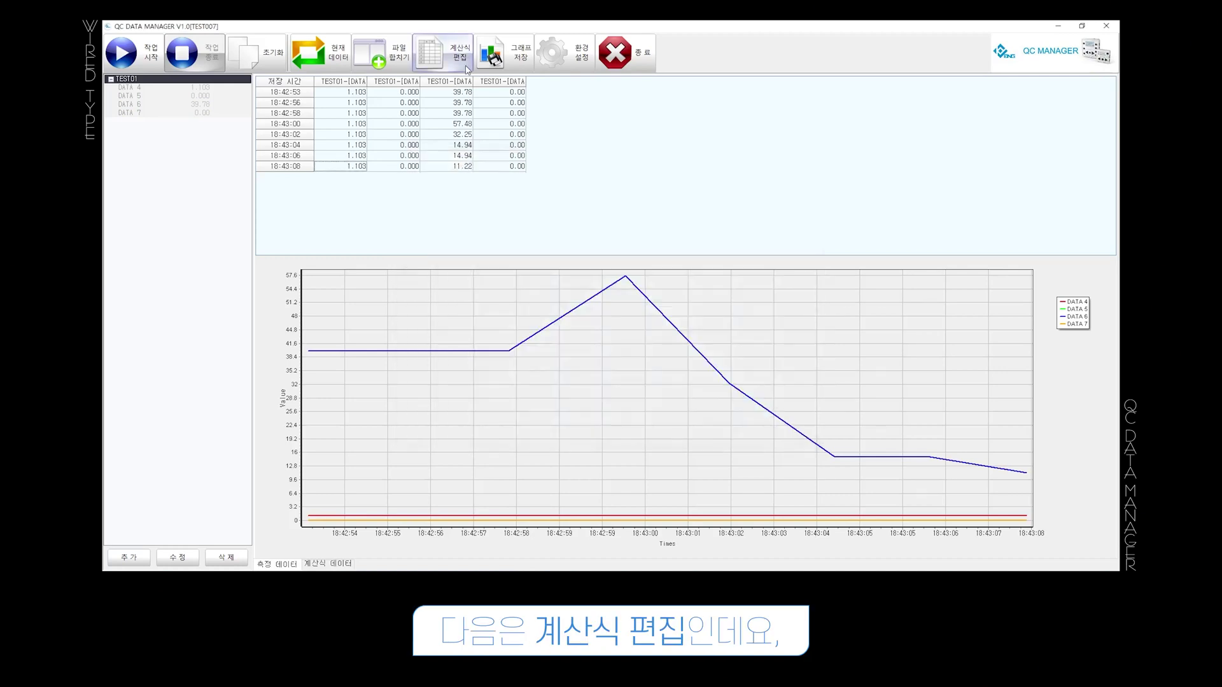
Begin a new formula titled 계산식적용 with DATA 4 of TEST01 as calculation X.
left_click(444, 58)
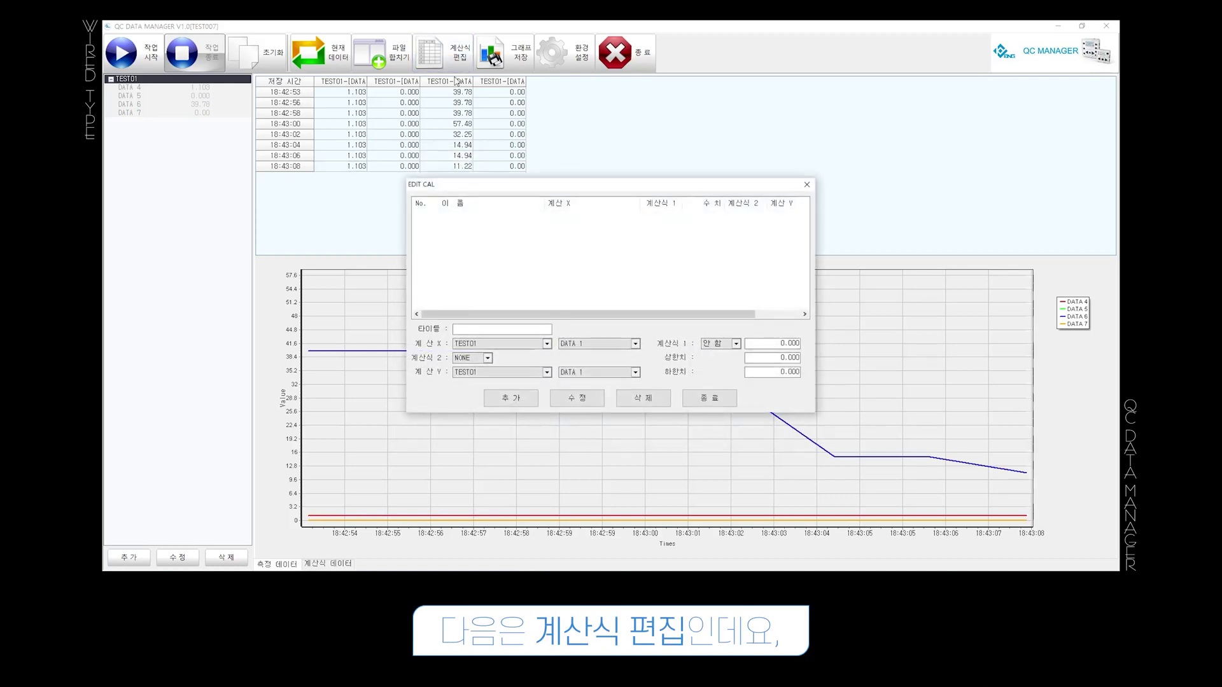
left_click(535, 330)
type("계산식")
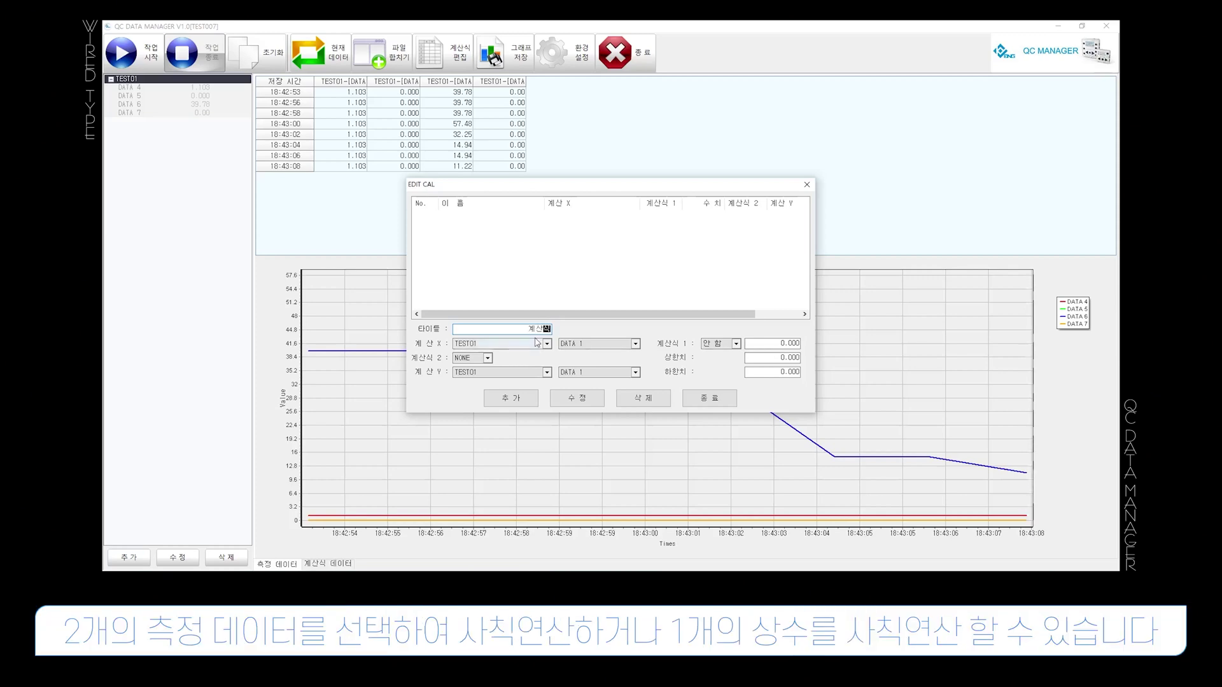
type("적용")
left_click(541, 344)
left_click(566, 344)
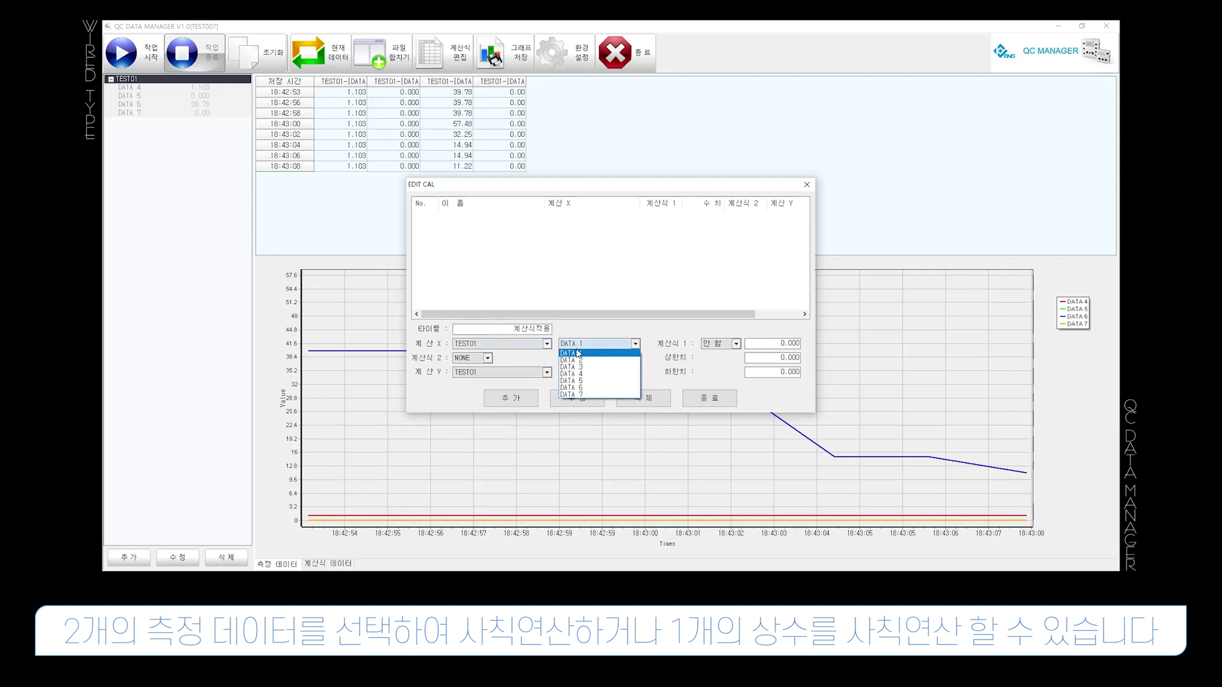
left_click(573, 375)
Set formula 1 to 더하기 10, formula 2 to ADD with TEST01 DATA 6, limits 15 and 10, and add the formula.
left_click(718, 345)
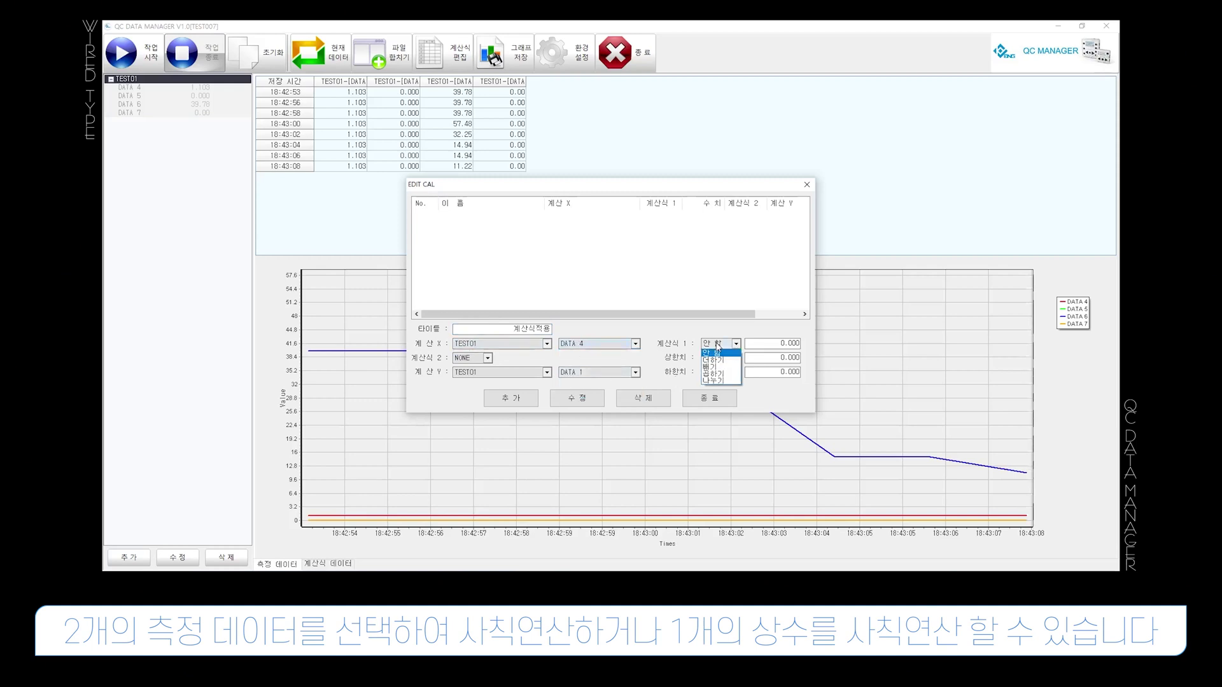
left_click(720, 362)
left_click(772, 344)
type("10")
left_click(511, 397)
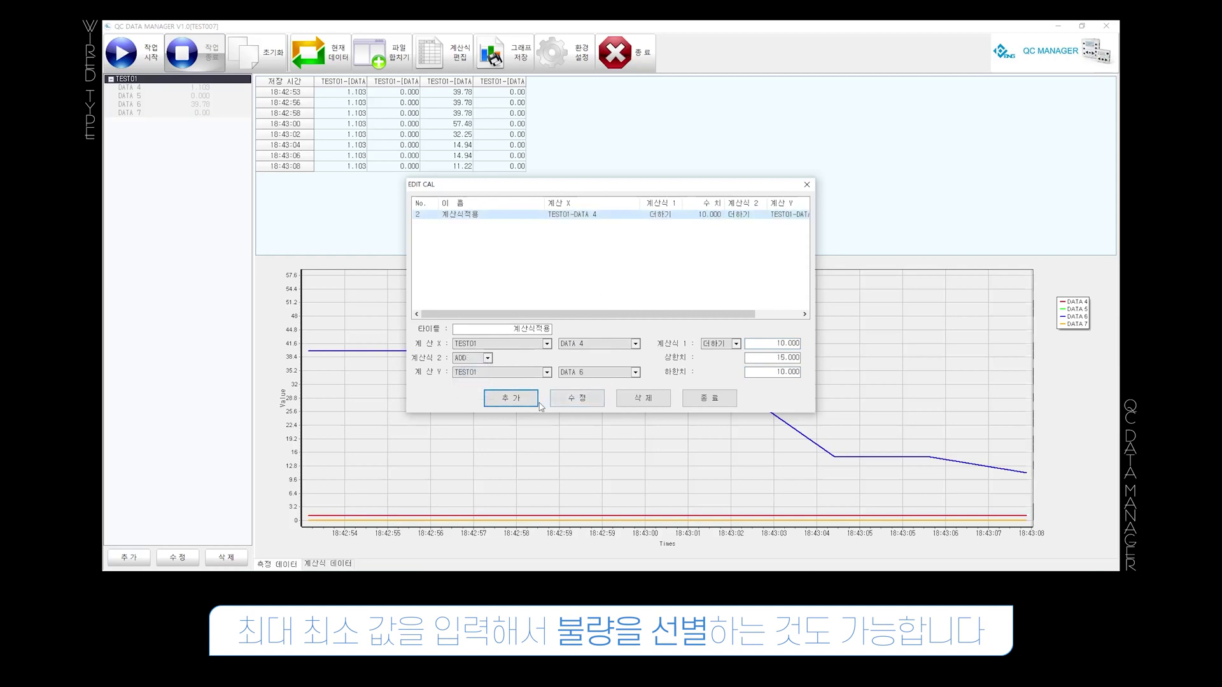
left_click(701, 403)
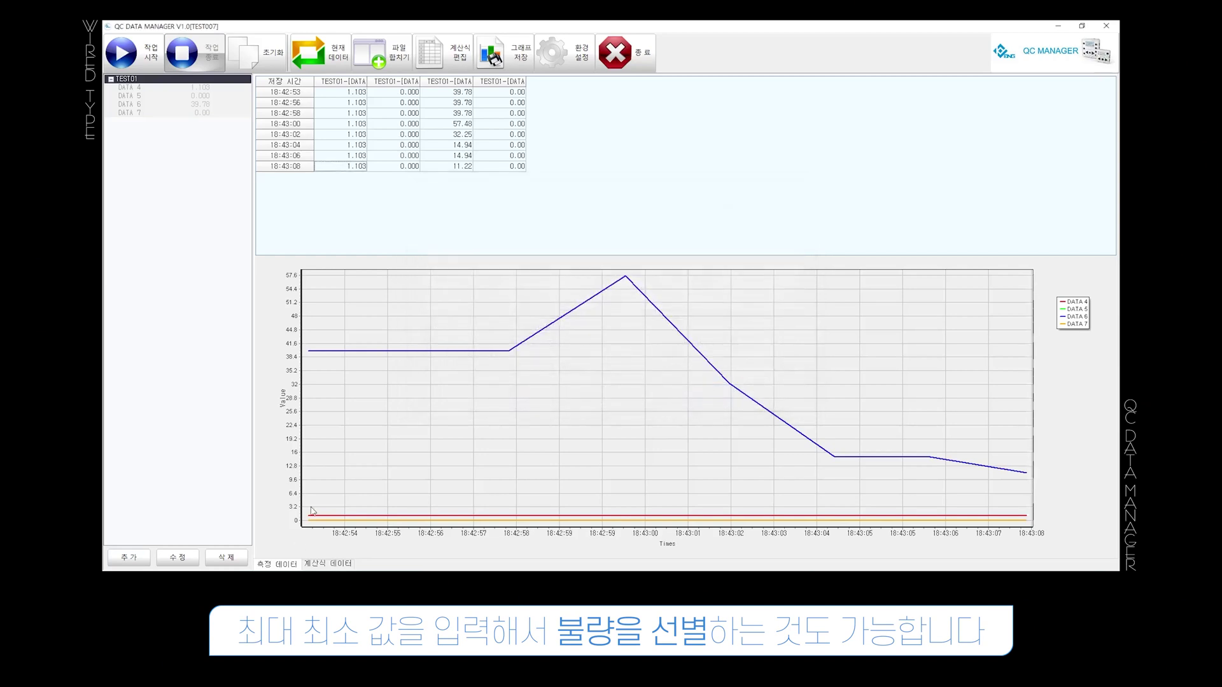
Show the calculated formula data and start a measurement job.
left_click(321, 564)
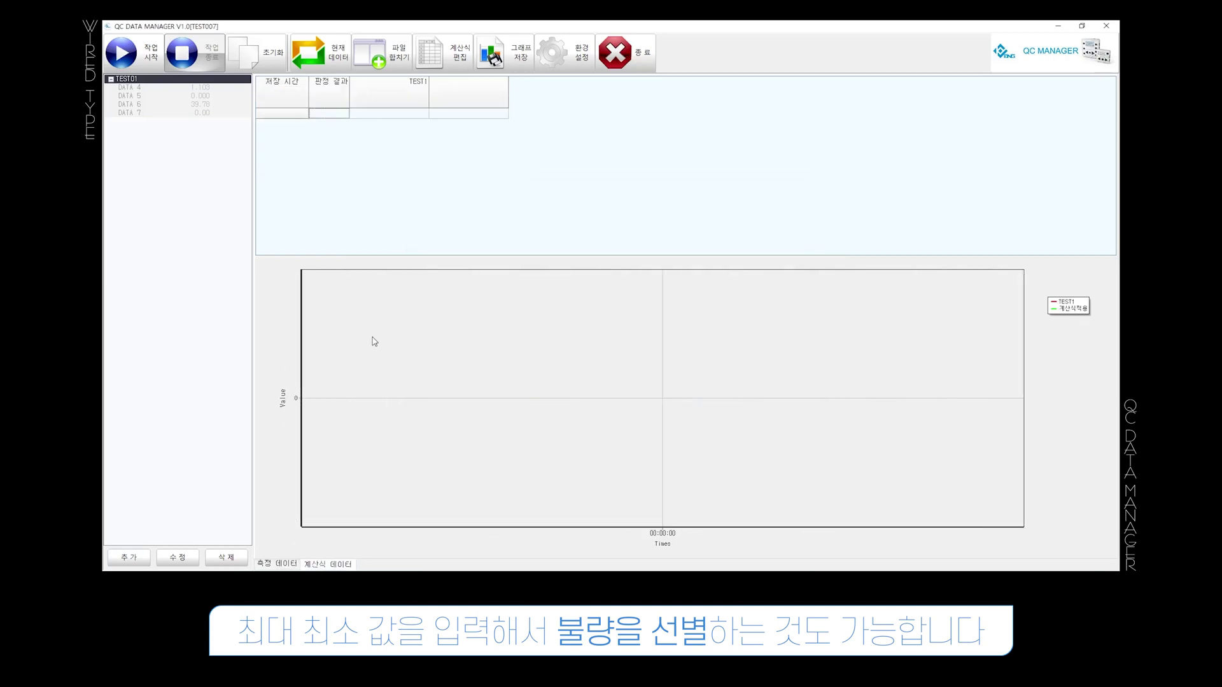
left_click(125, 51)
left_click(628, 311)
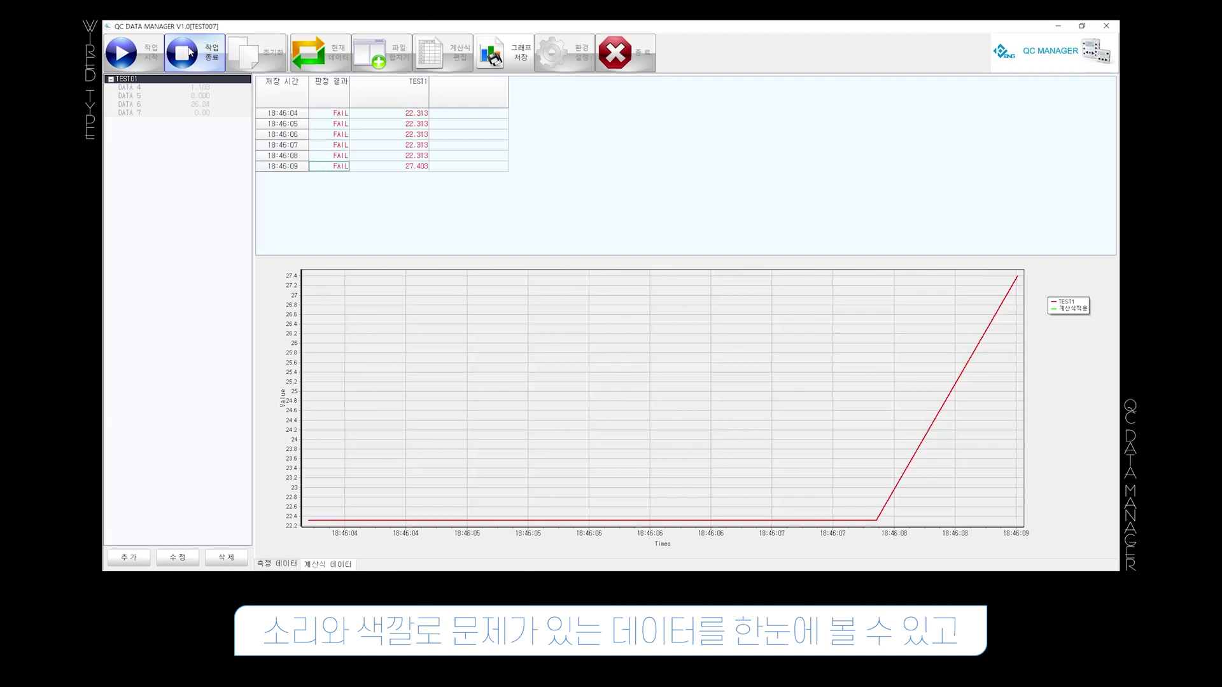
Save the measurement graph to the desktop as the image file 그래프.BMP.
left_click(520, 56)
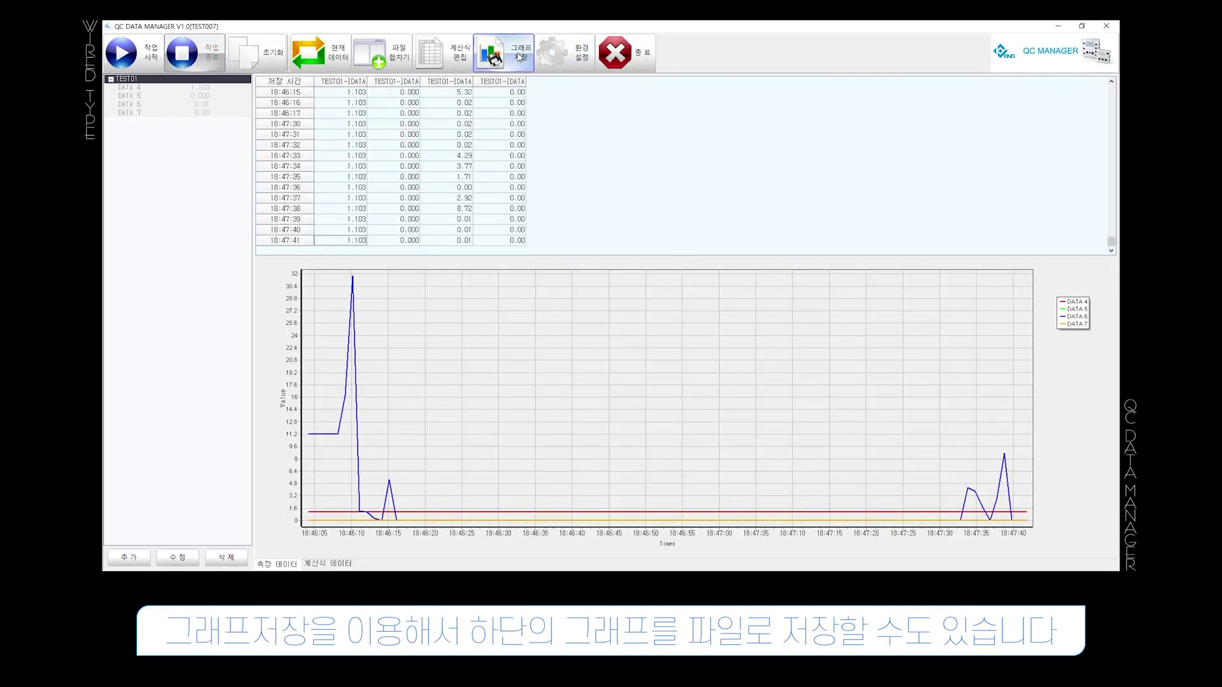
type("test")
key("Return")
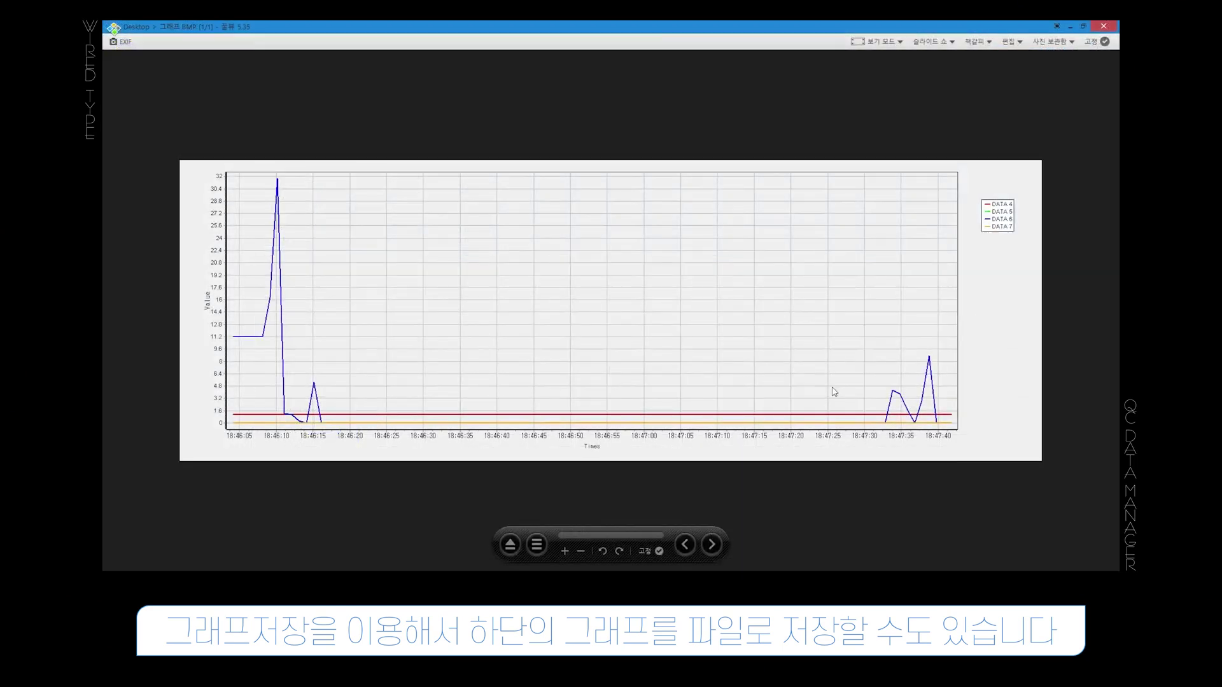